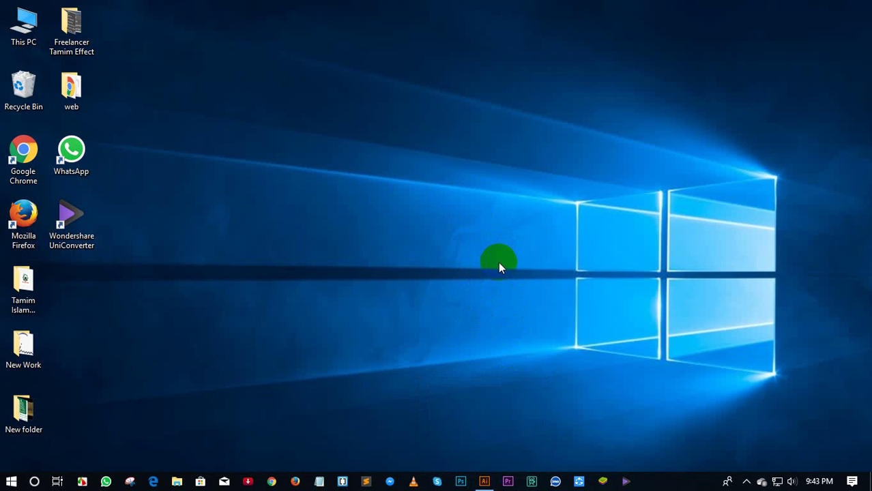
Bring the Untitled-1 document back on screen and browse the Scale/Shear tool flyout without choosing a tool
left_click(485, 481)
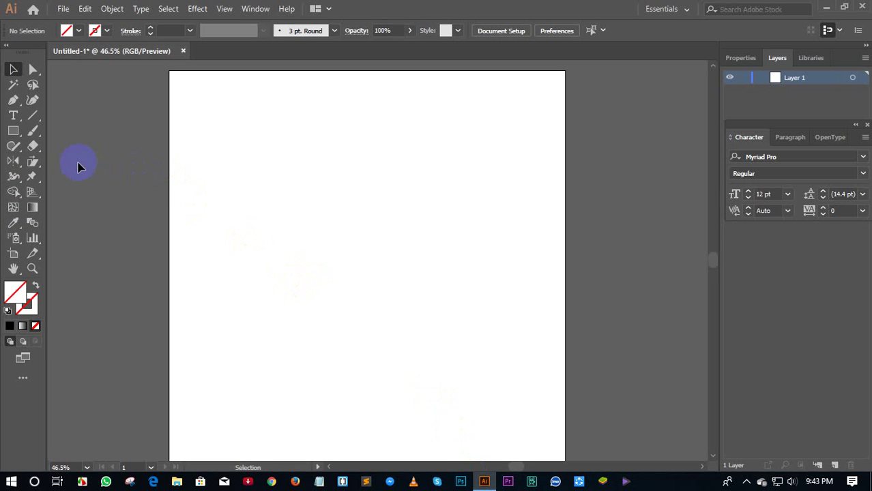
left_click(32, 162)
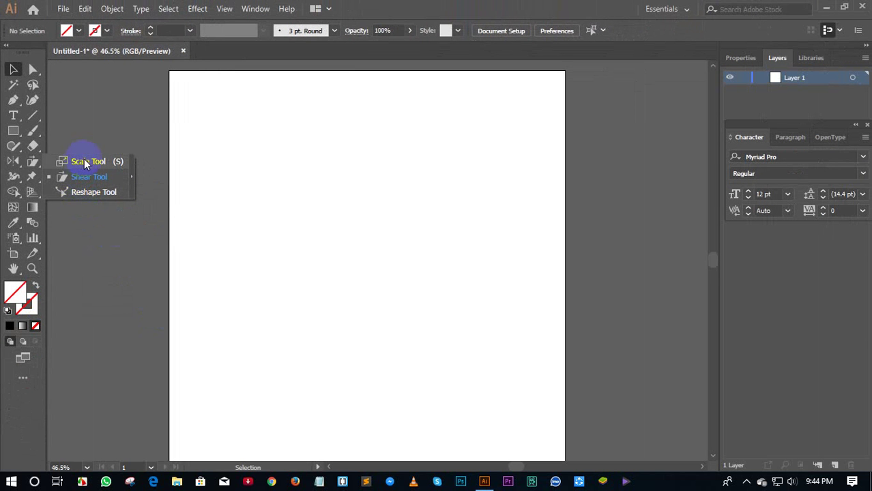
left_click(166, 165)
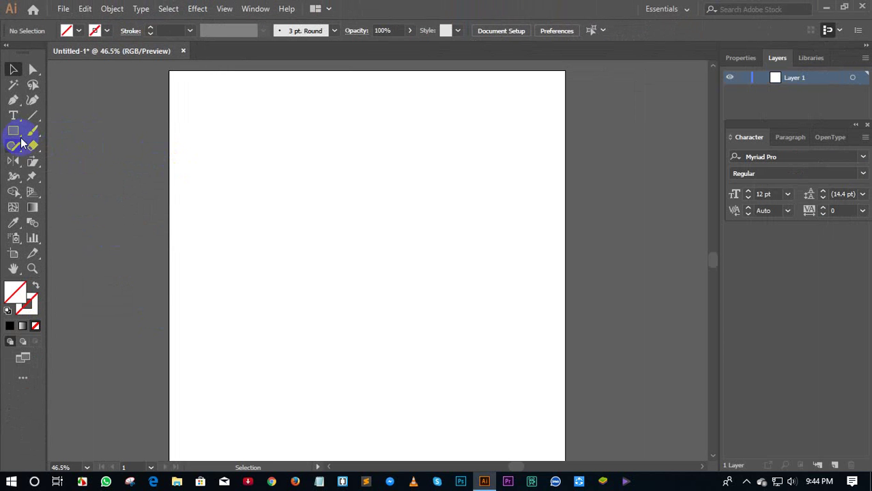
left_click(37, 168)
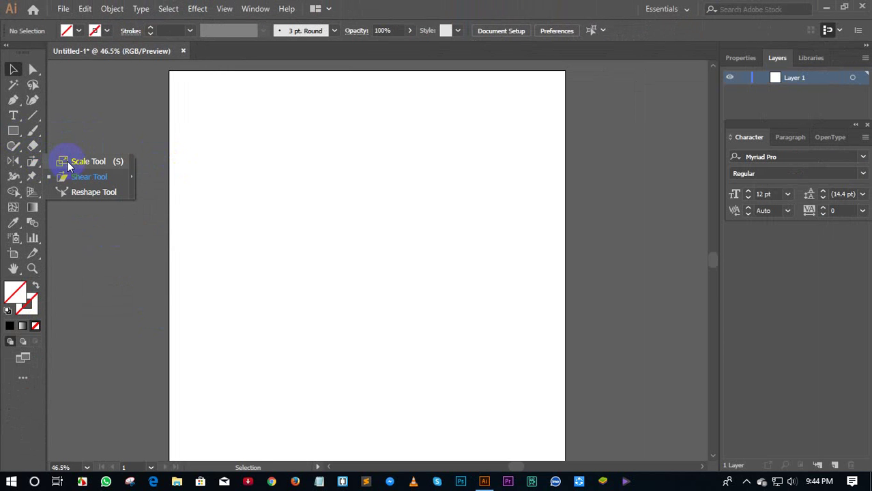
left_click(195, 143)
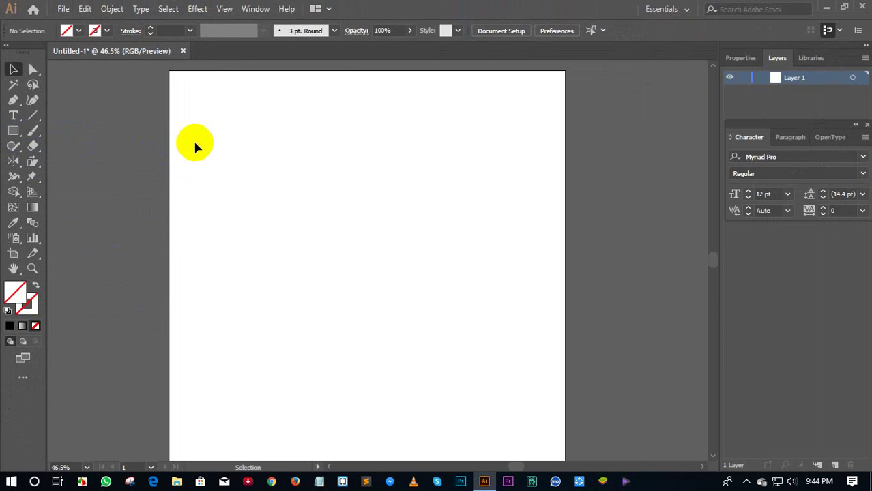
Draw a rectangle near the top of the artboard, undoing an accidental collapse
left_click(13, 130)
left_click_drag(252, 133, 393, 260)
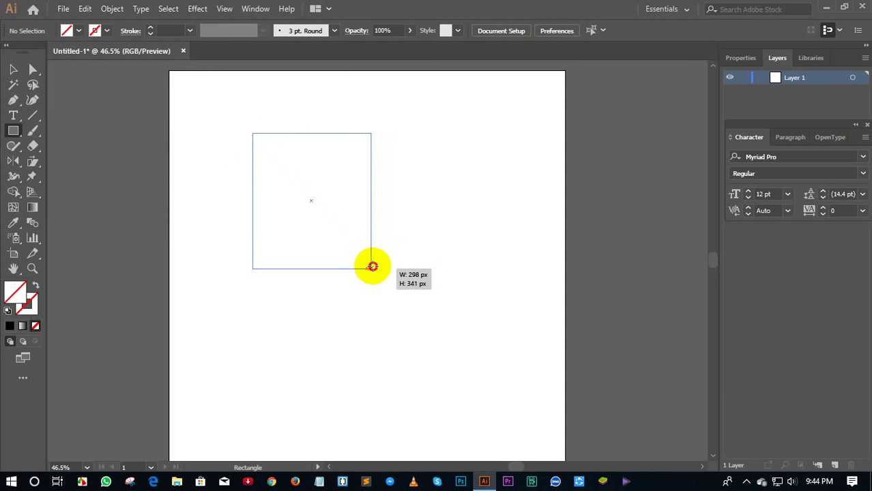
left_click_drag(393, 261, 395, 269)
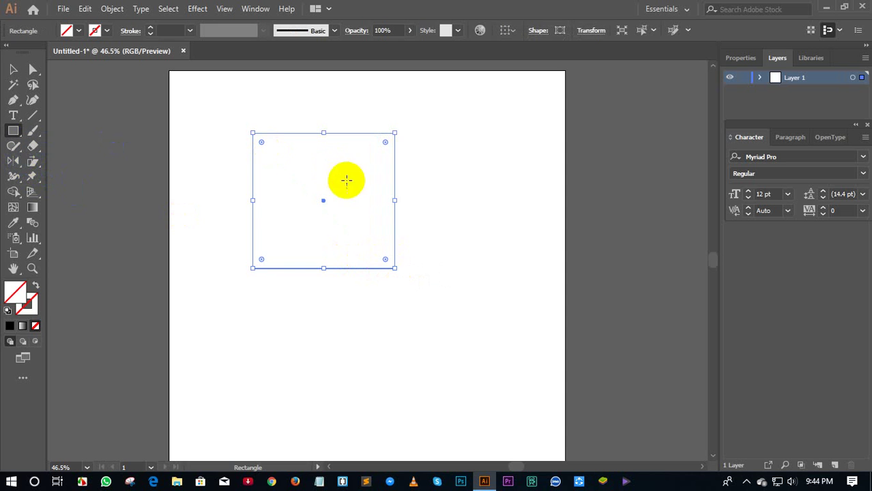
left_click_drag(397, 201, 383, 198)
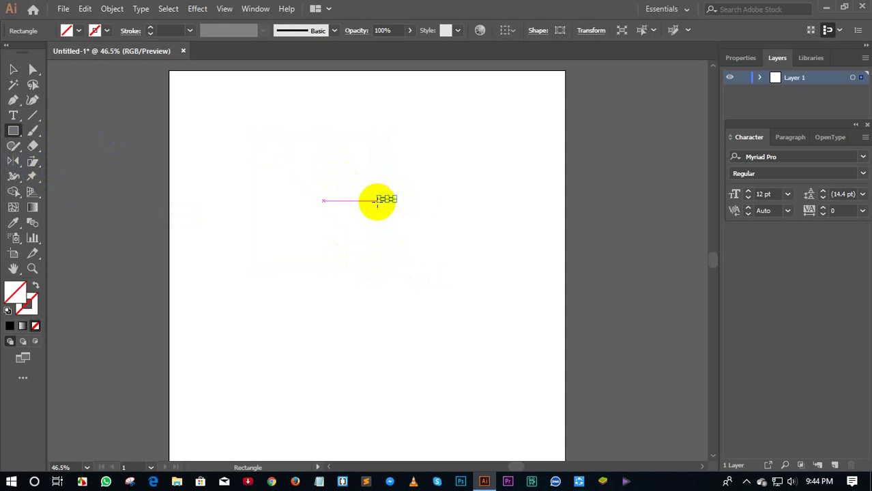
key("ctrl+z")
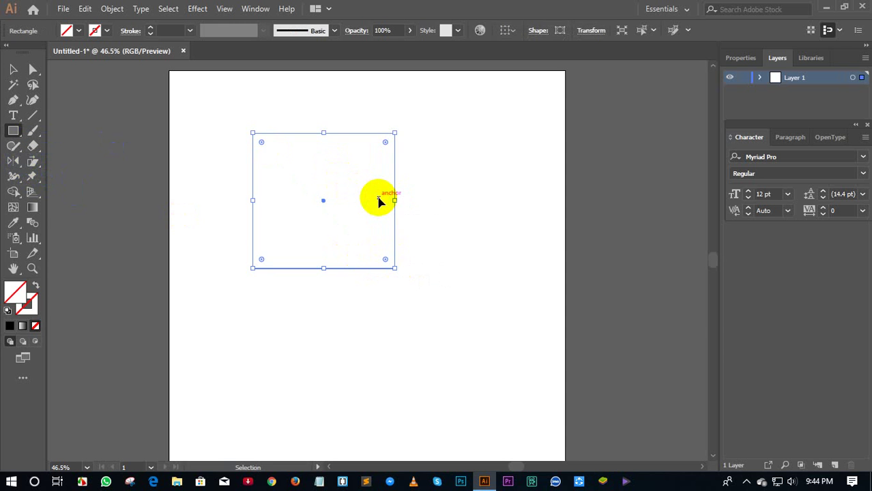
Resize and move it into a 179 × 179 px square near the top, then select it
left_click_drag(397, 203, 323, 201)
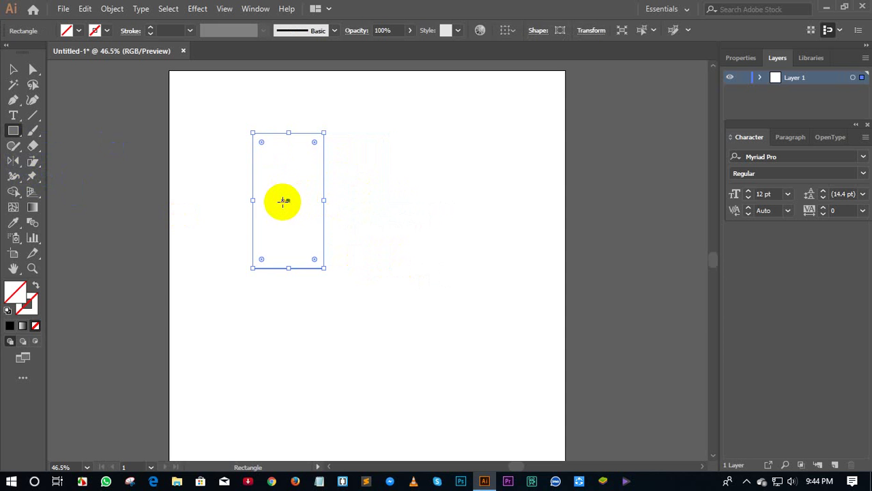
mouse_move(290, 202)
left_mouse_down()
mouse_move(321, 187)
mouse_move(325, 170)
left_mouse_up()
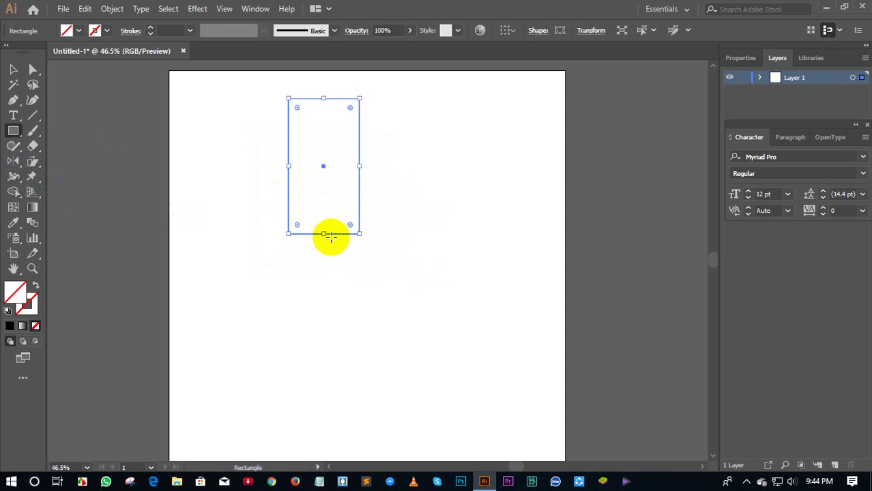
left_click_drag(325, 234, 323, 169)
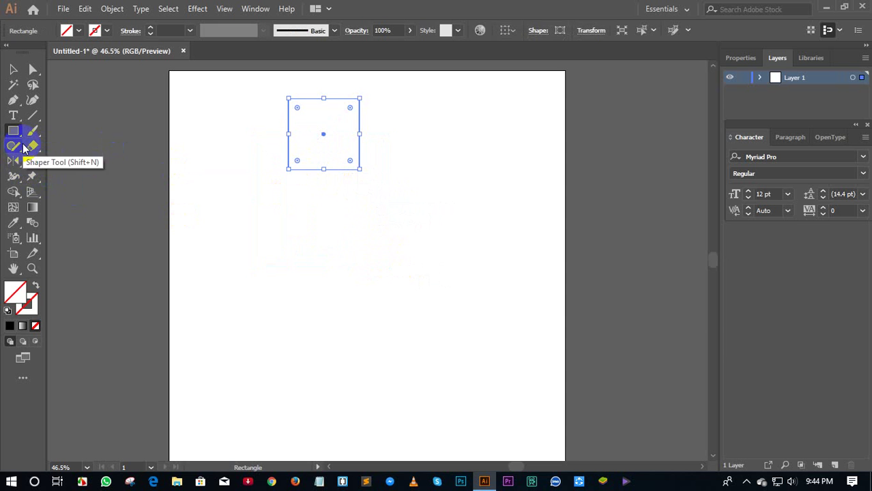
left_click(13, 69)
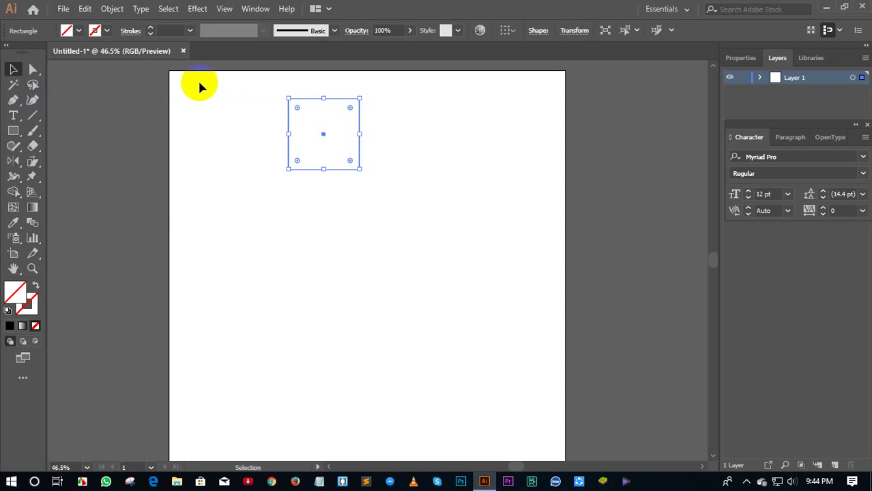
left_click_drag(278, 94, 360, 155)
Use the Scale Tool with an origin below the square to stretch it into a wide, short rectangle
left_click(32, 164)
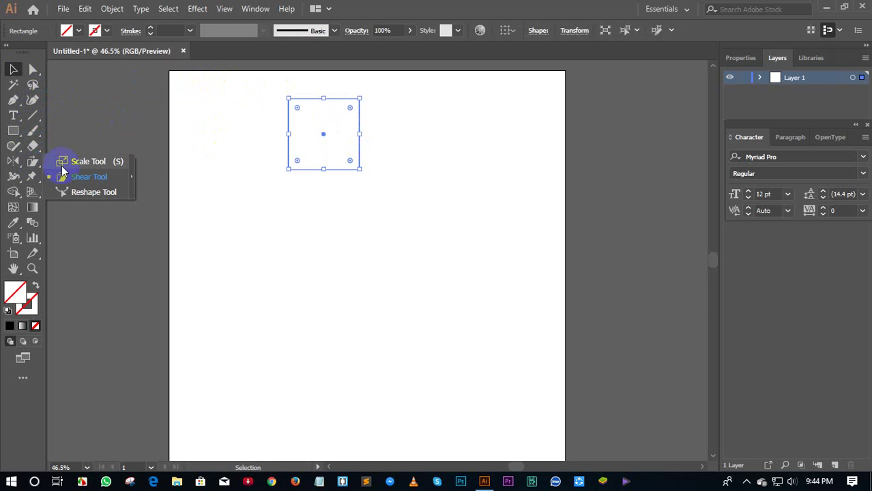
left_click(77, 161)
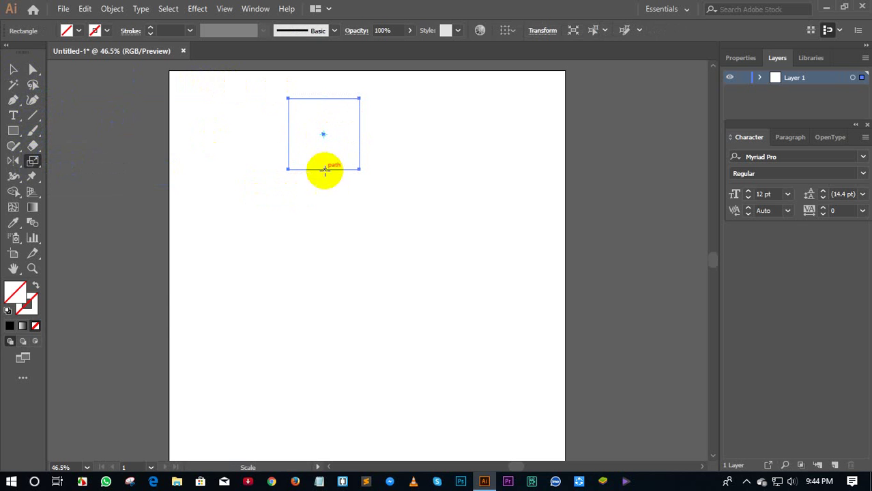
left_click(326, 190)
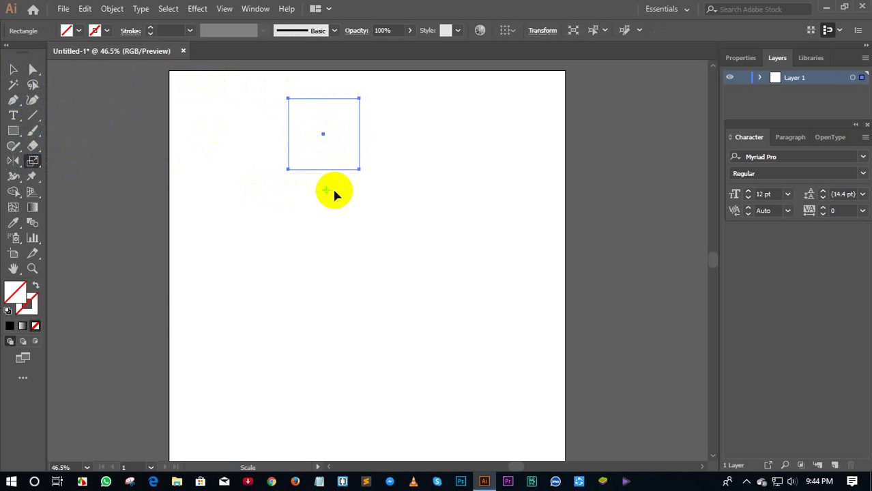
left_click(362, 194)
mouse_move(346, 175)
left_mouse_down()
mouse_move(334, 217)
mouse_move(362, 203)
mouse_move(365, 187)
mouse_move(359, 232)
mouse_move(342, 234)
mouse_move(333, 170)
mouse_move(350, 200)
mouse_move(353, 236)
mouse_move(326, 209)
left_mouse_up()
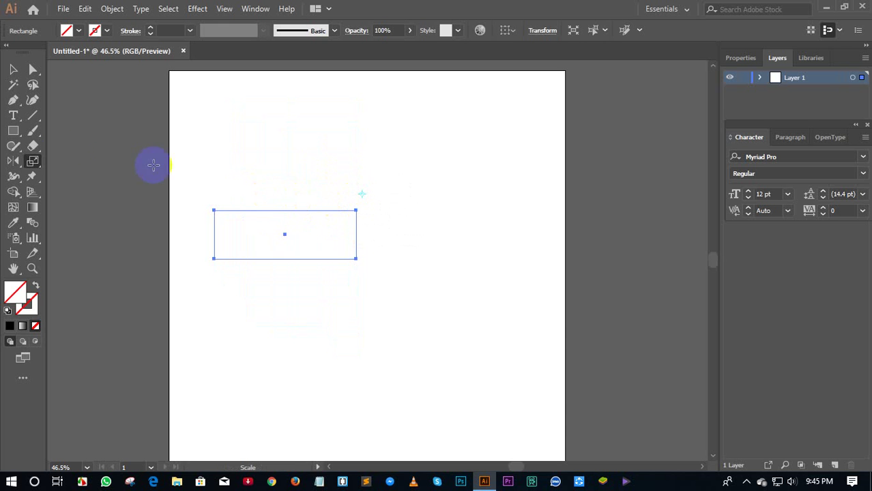
left_click(277, 182)
mouse_move(289, 214)
left_mouse_down()
mouse_move(286, 132)
mouse_move(286, 180)
mouse_move(274, 175)
mouse_move(282, 181)
mouse_move(279, 134)
mouse_move(296, 136)
mouse_move(327, 159)
mouse_move(337, 215)
mouse_move(334, 229)
mouse_move(292, 197)
mouse_move(289, 157)
left_mouse_up()
Choose the Shear Tool from the Scale/Shear/Reshape flyout, leaving the rectangle unchanged
left_click(33, 161)
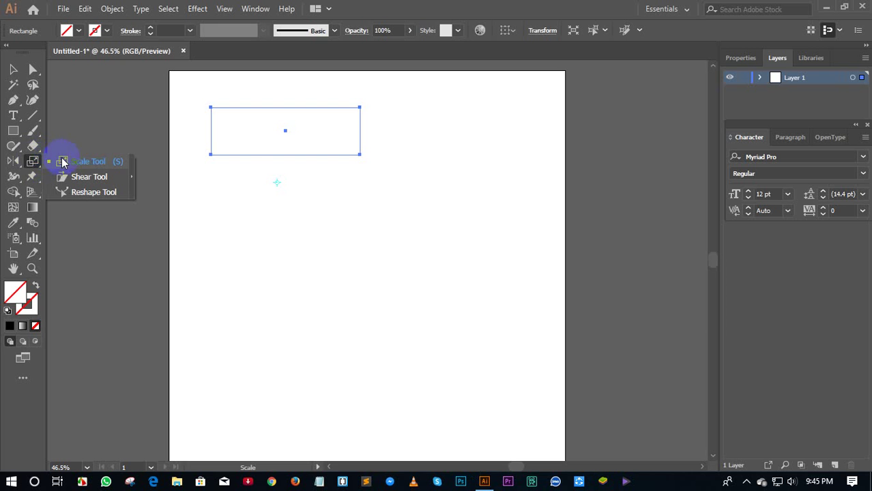
left_click(269, 131)
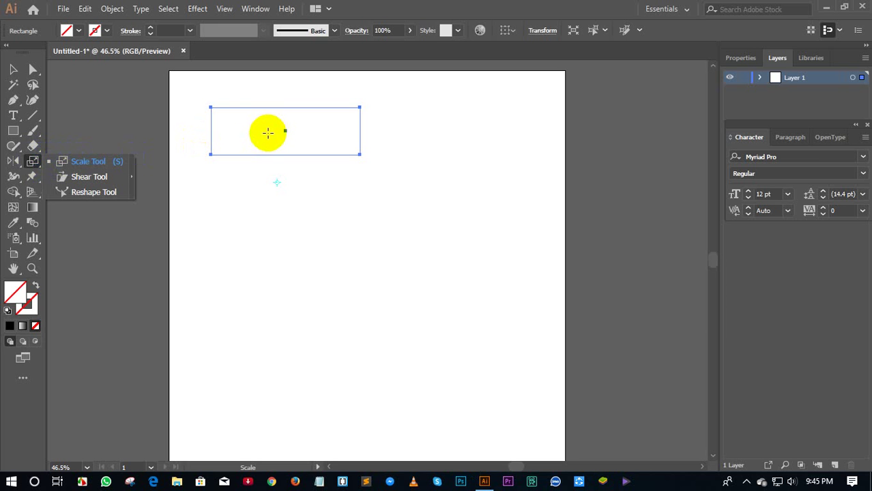
left_click(202, 113)
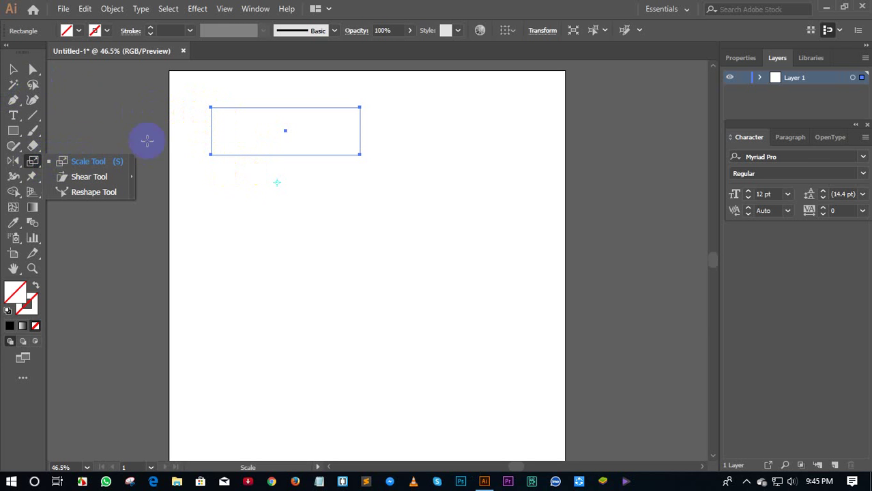
left_click(222, 101)
left_click(33, 69)
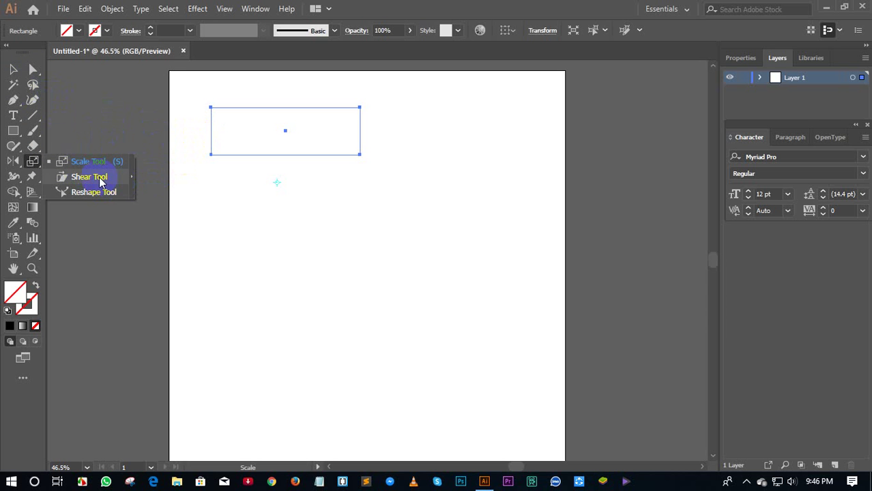
left_click(99, 178)
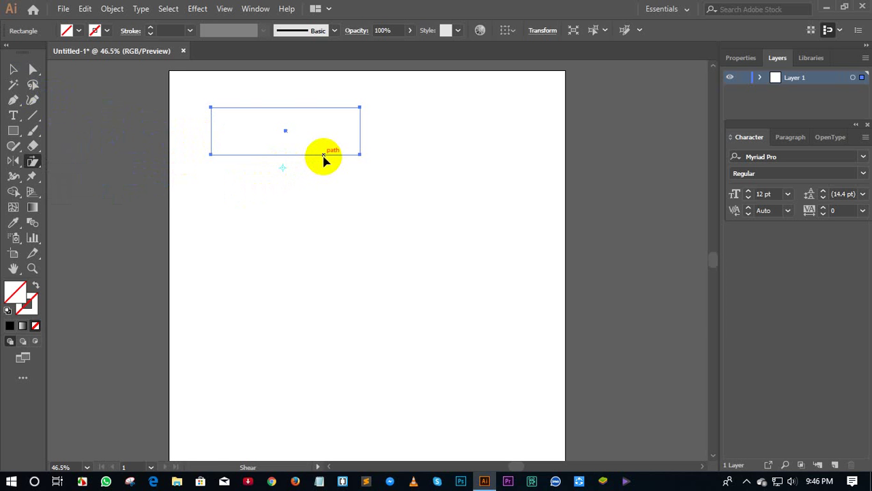
Shear the wide rectangle into a parallelogram and select it
mouse_move(324, 158)
left_mouse_down()
mouse_move(323, 167)
mouse_move(335, 157)
mouse_move(318, 157)
left_mouse_up()
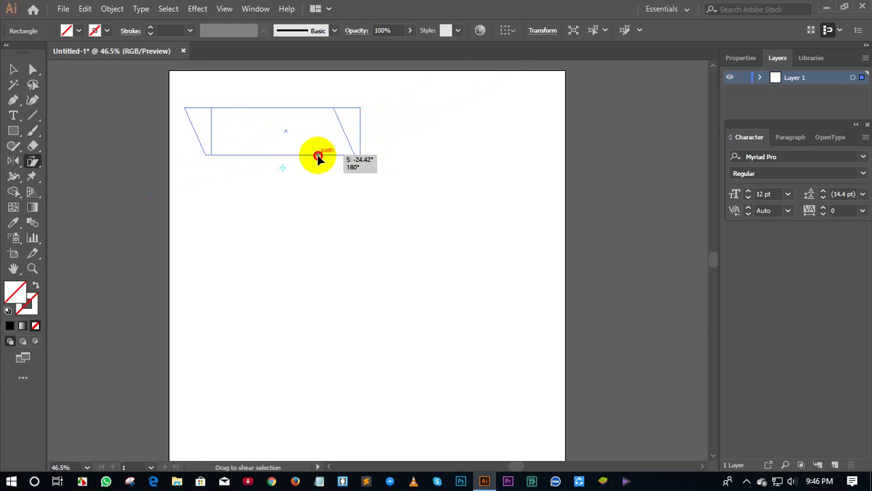
left_click_drag(318, 157, 318, 157)
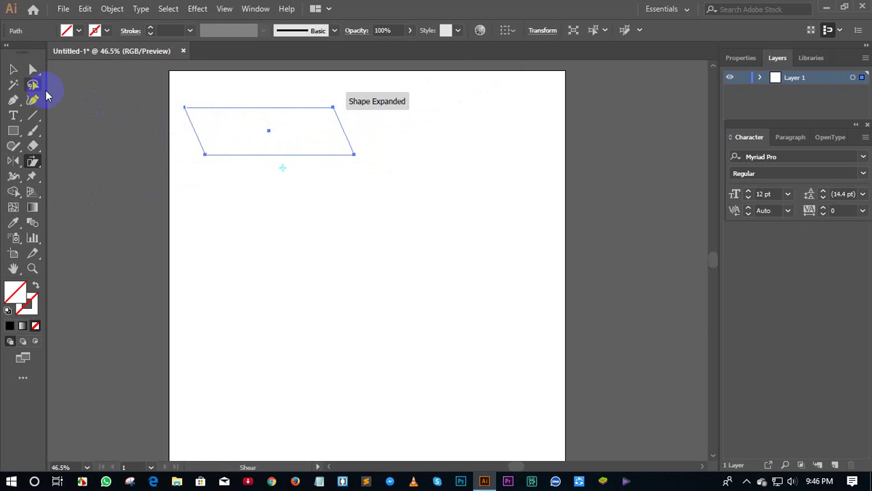
left_click(13, 70)
left_click(327, 171)
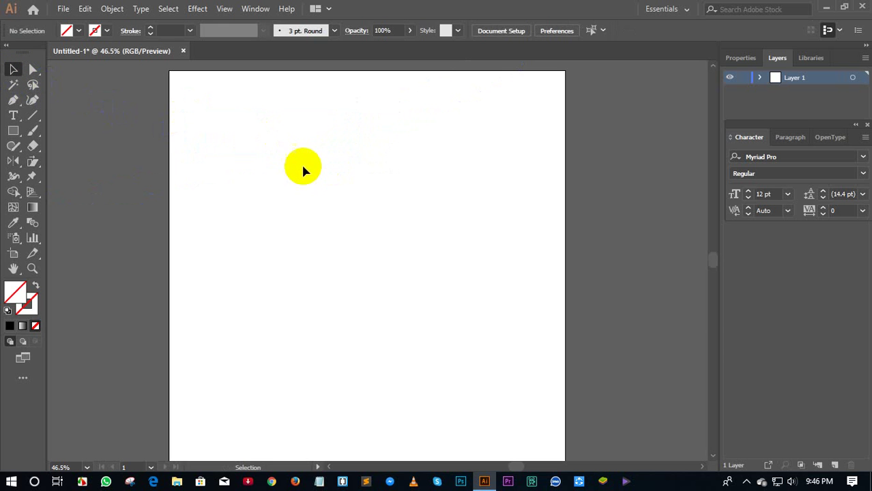
left_click(295, 155)
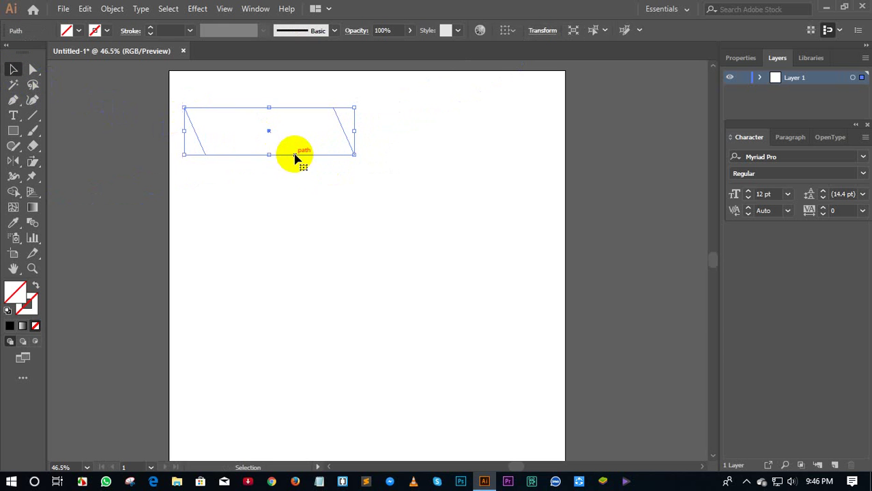
Give the parallelogram a 1 pt black stroke and draw a second rectangle below it
left_click(152, 27)
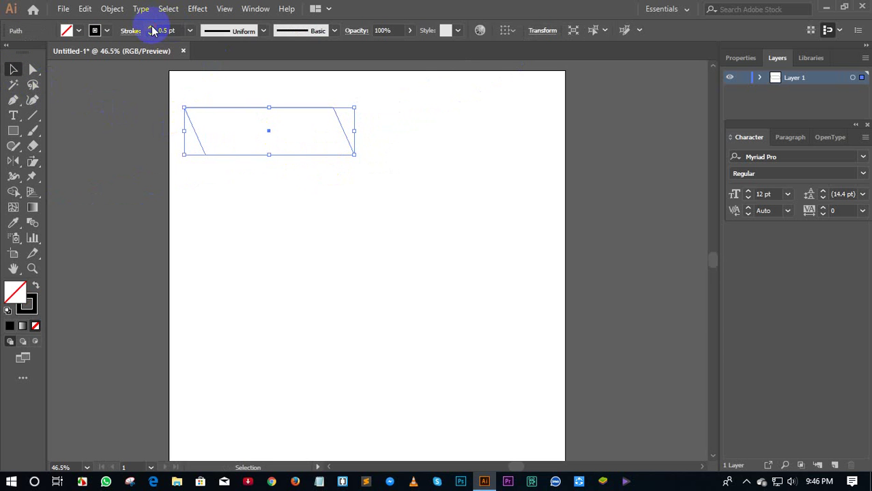
left_click(152, 27)
left_click(222, 83)
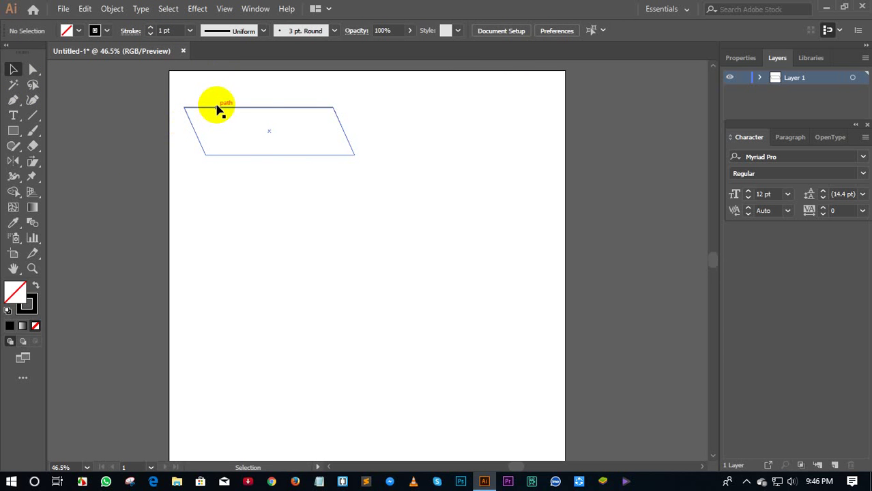
left_click(217, 110)
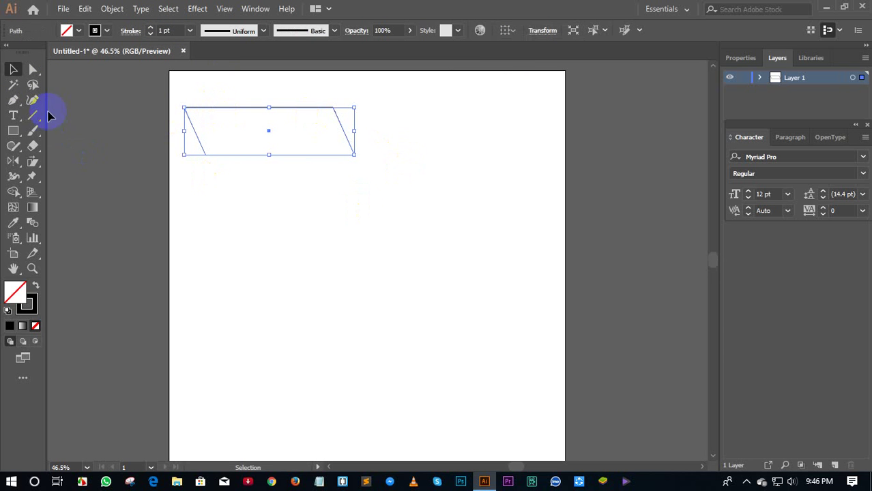
left_click(21, 133)
left_click_drag(256, 213, 454, 288)
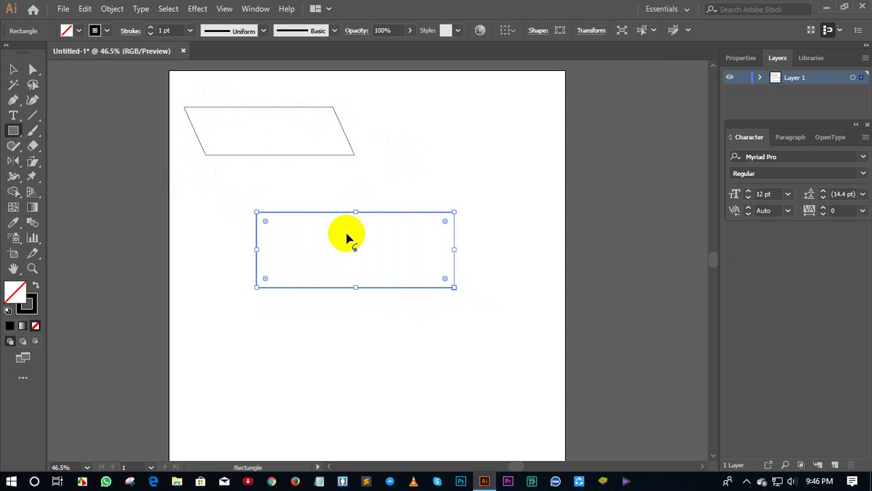
Drag the lower rectangle's top corners left with Direct Selection, then readjust the top-left one
left_click(32, 71)
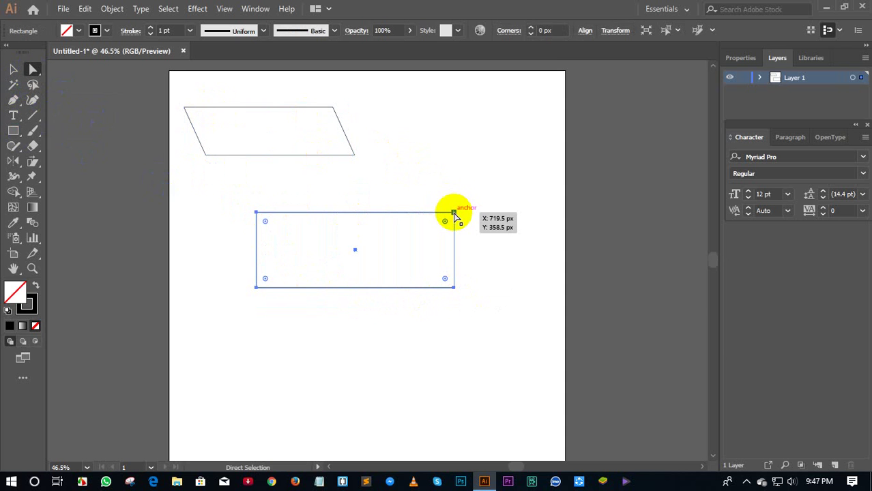
left_click_drag(455, 213, 428, 213)
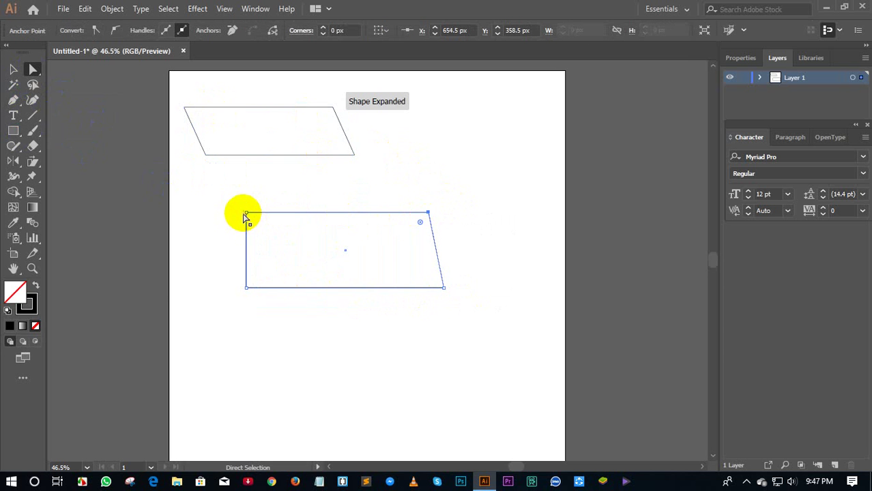
left_click_drag(246, 212, 234, 214)
left_click(258, 195)
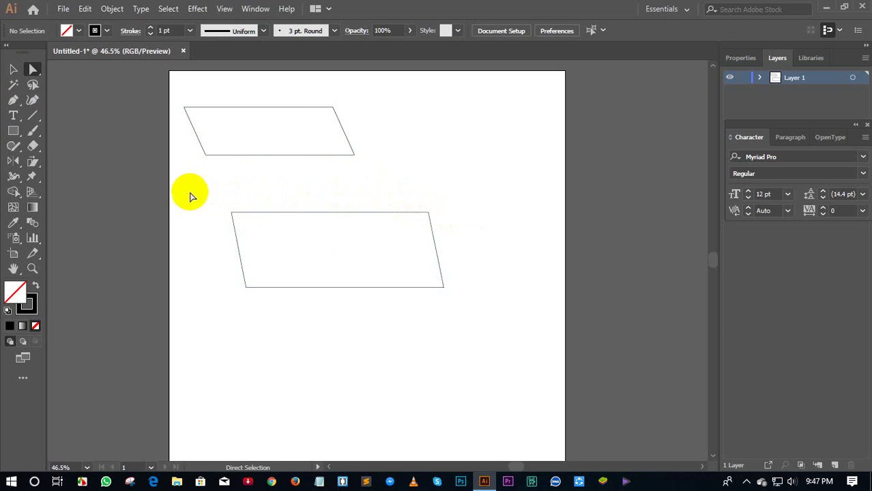
left_click_drag(231, 213, 246, 213)
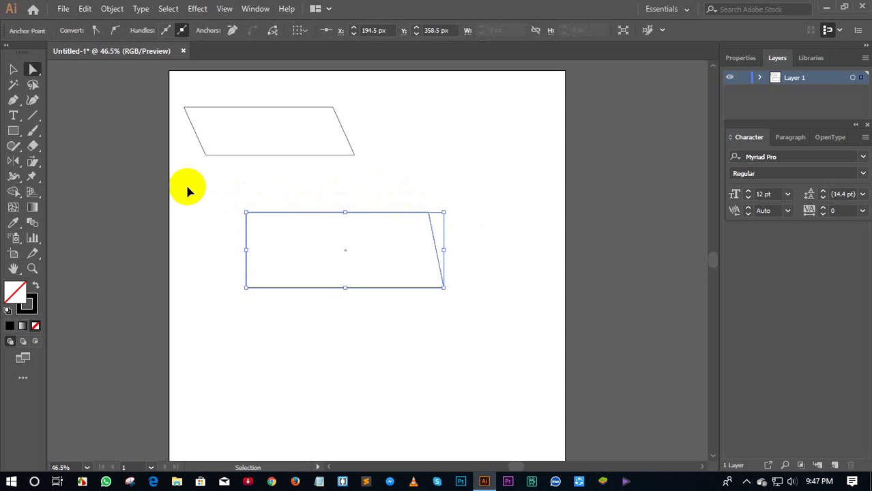
Select both top anchors and nudge them left three times to skew the rectangle
key("ctrl")
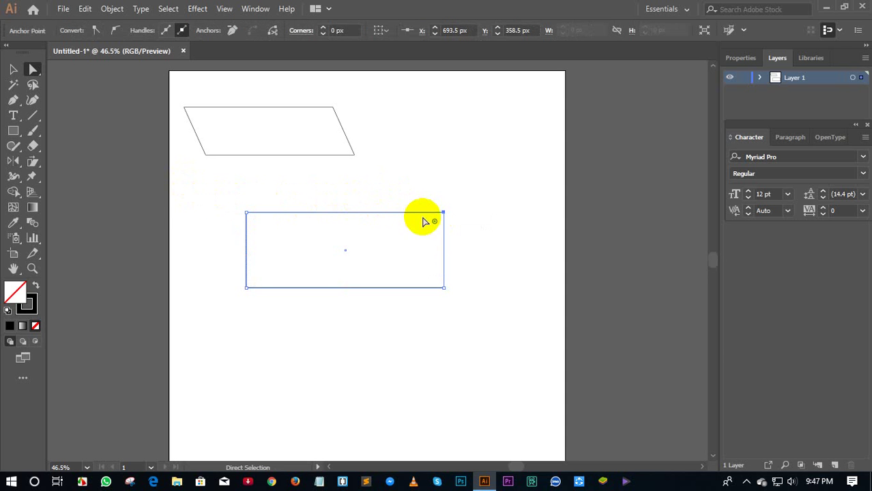
left_click(444, 214)
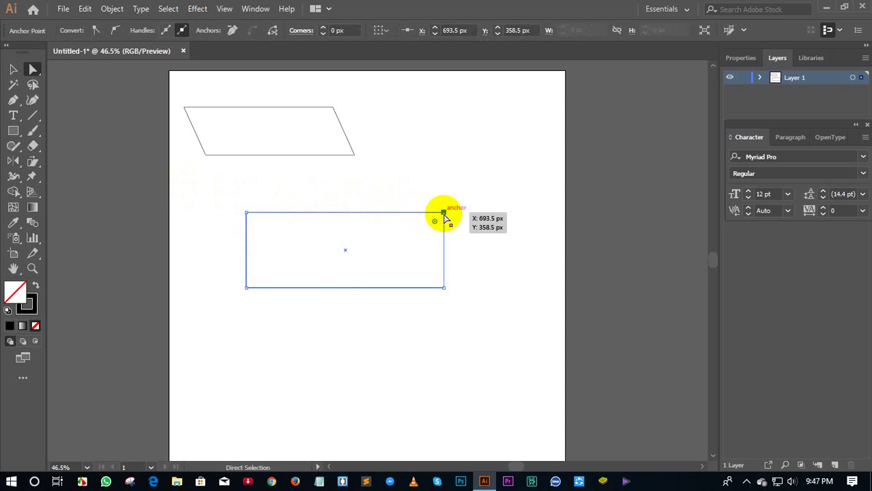
left_click(246, 213, "shift")
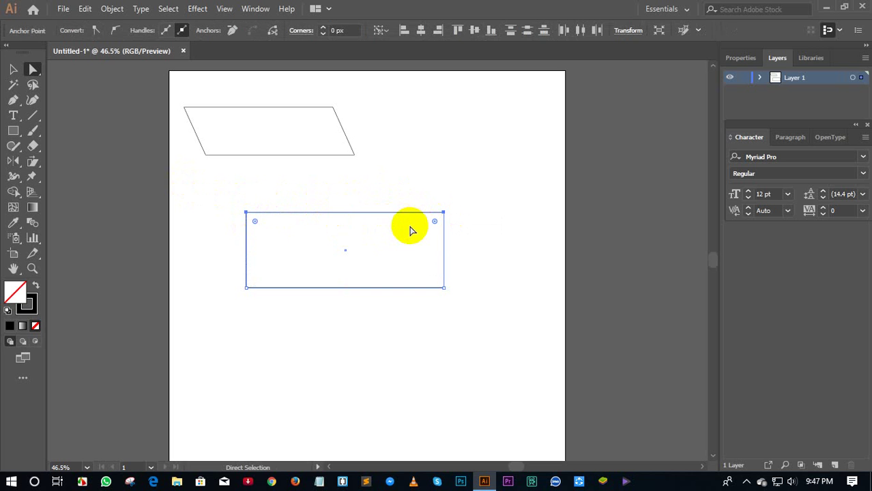
key("Left")
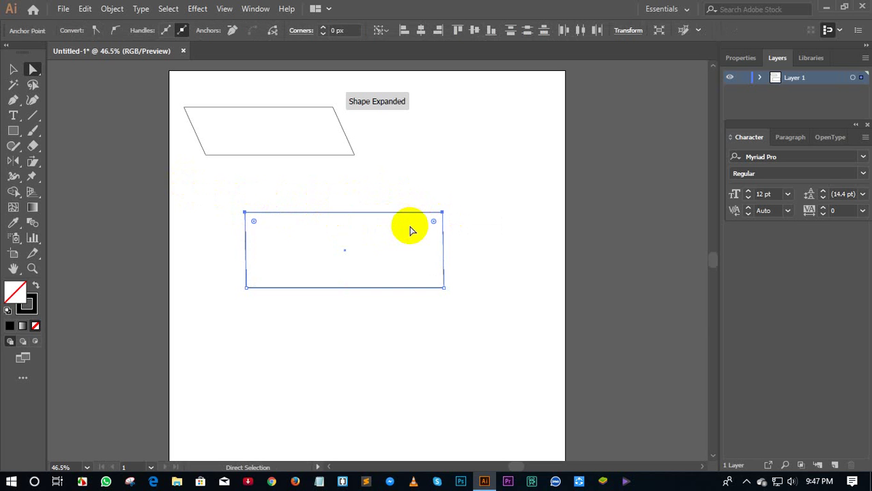
key("Left")
key("Left")
key("Left")
key("Left")
key("Left")
key("Left")
key("Left")
key("Left")
key("Left")
key("Left")
key("Left")
key("Left")
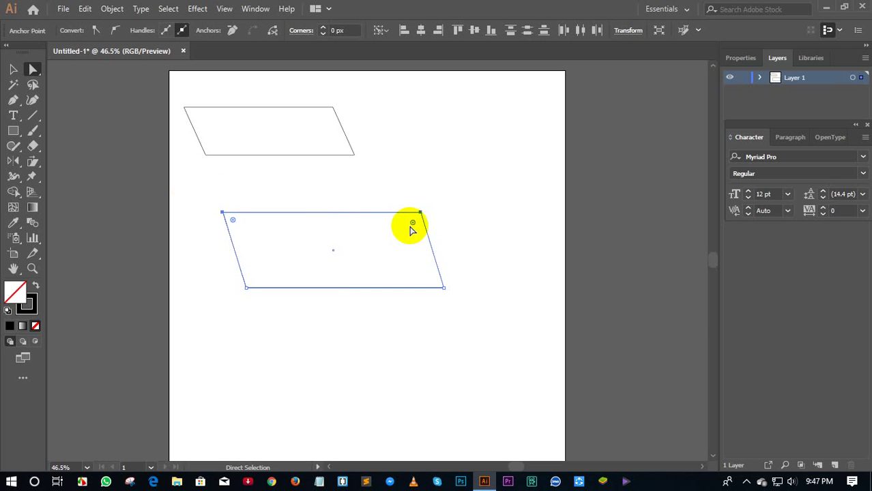
key("Left")
key("Left")
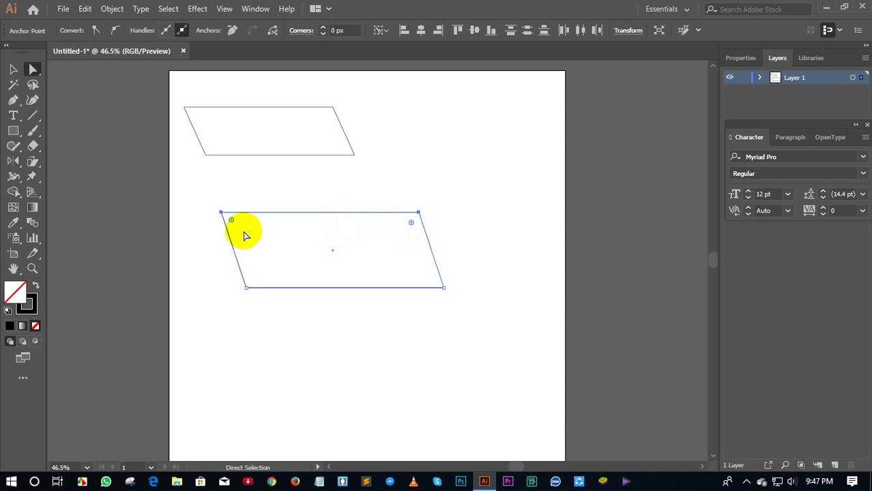
left_click(11, 70)
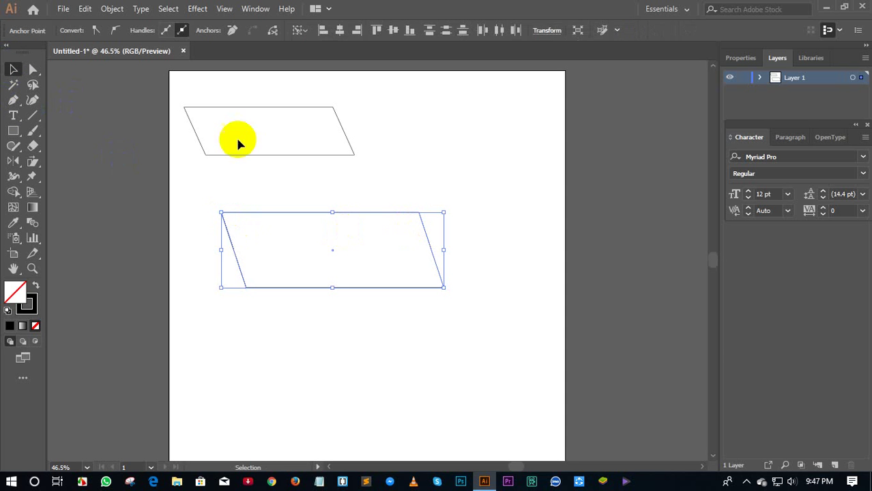
left_click(346, 208)
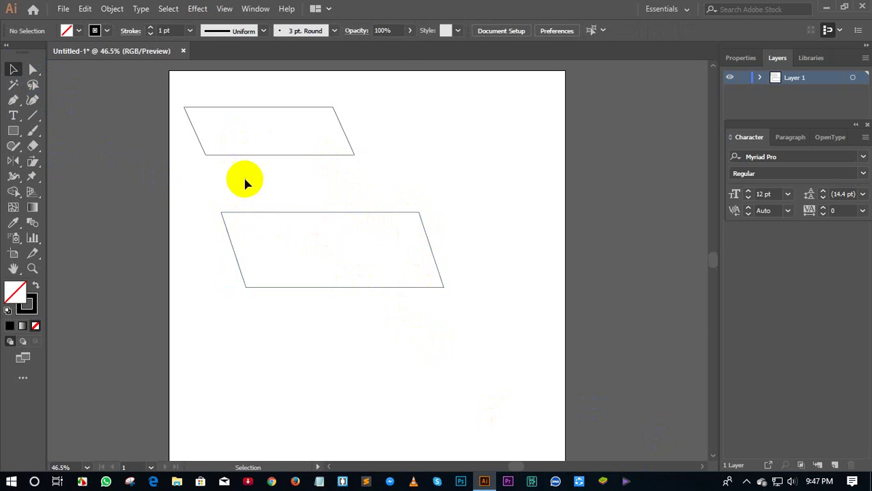
Select the upper parallelogram and make a first shear attempt on it
left_click(252, 154)
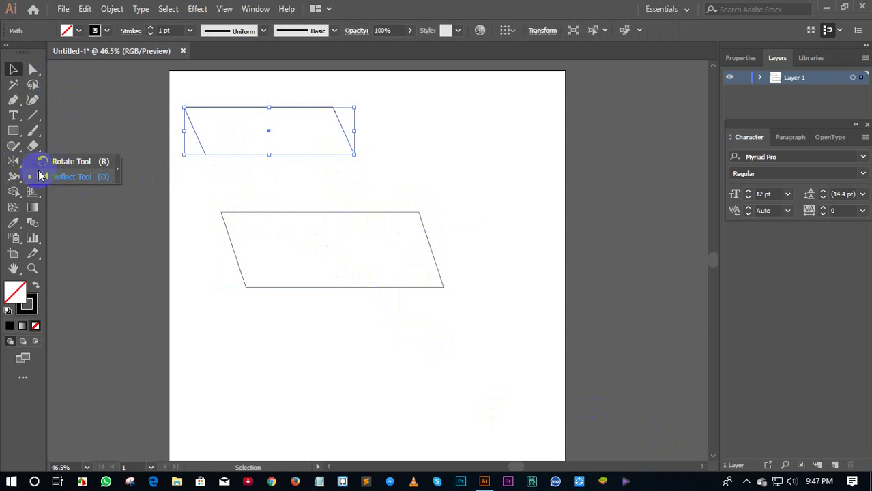
left_click_drag(25, 166, 123, 194)
left_click(124, 194)
left_click_drag(32, 161, 87, 175)
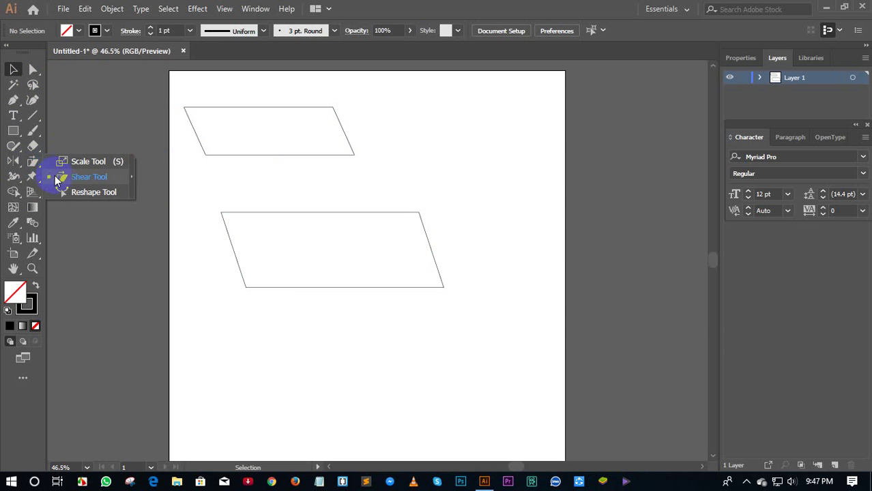
left_click(241, 156)
left_click_drag(241, 156, 277, 170)
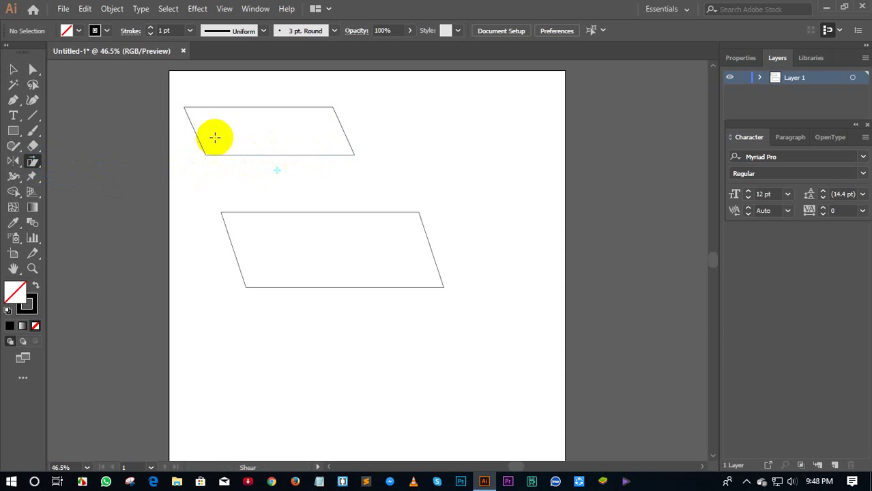
Reselect the upper parallelogram and shear it from a point below to reverse its slant
left_click(13, 71)
left_click_drag(176, 95, 221, 147)
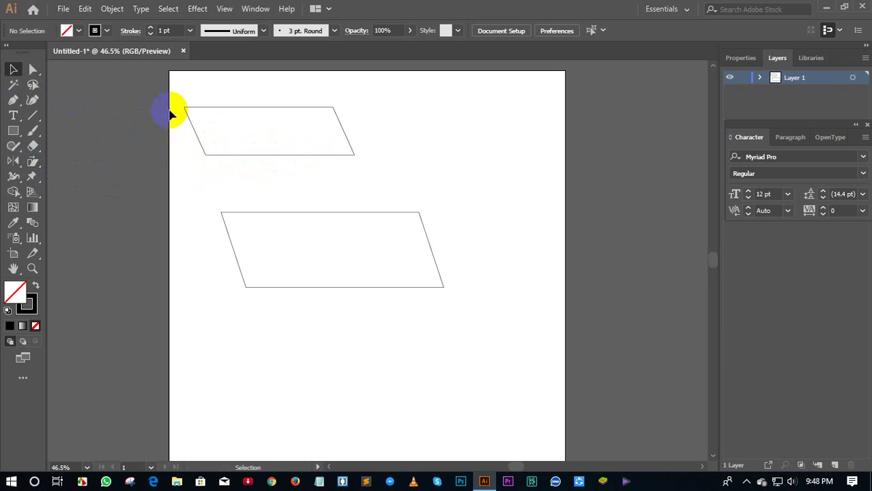
left_click(32, 162)
left_click(279, 171)
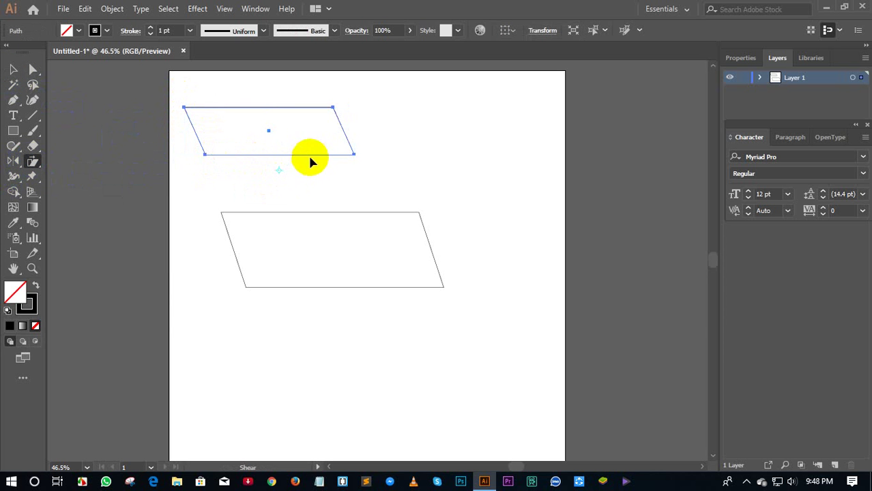
mouse_move(311, 162)
left_mouse_down()
mouse_move(321, 168)
mouse_move(347, 155)
mouse_move(304, 159)
mouse_move(302, 122)
left_mouse_up()
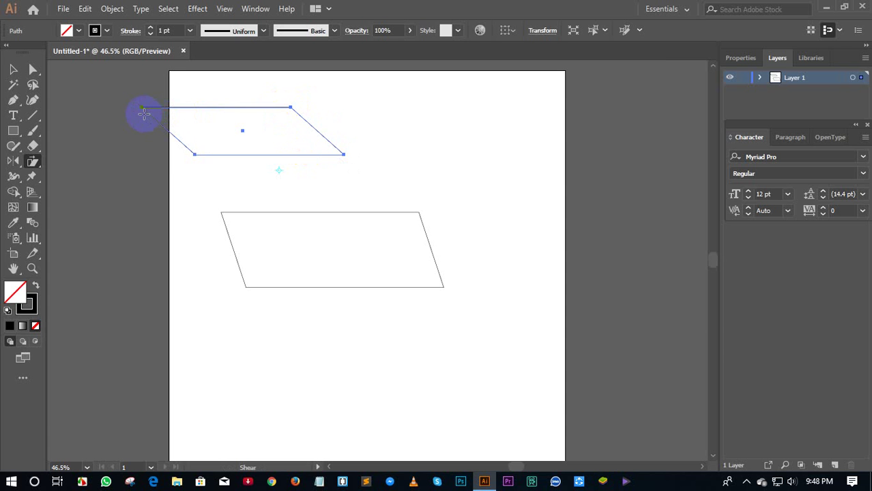
Move the upper parallelogram into place above the lower one
left_click(13, 69)
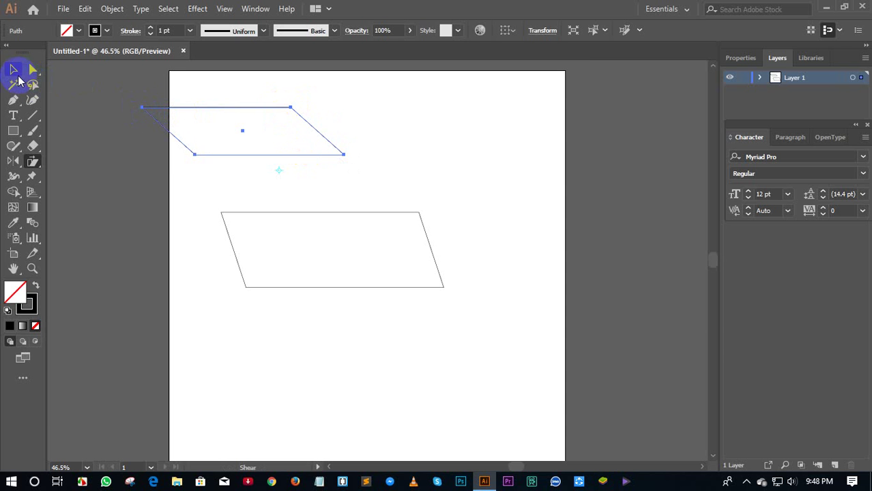
left_click_drag(234, 109, 362, 117)
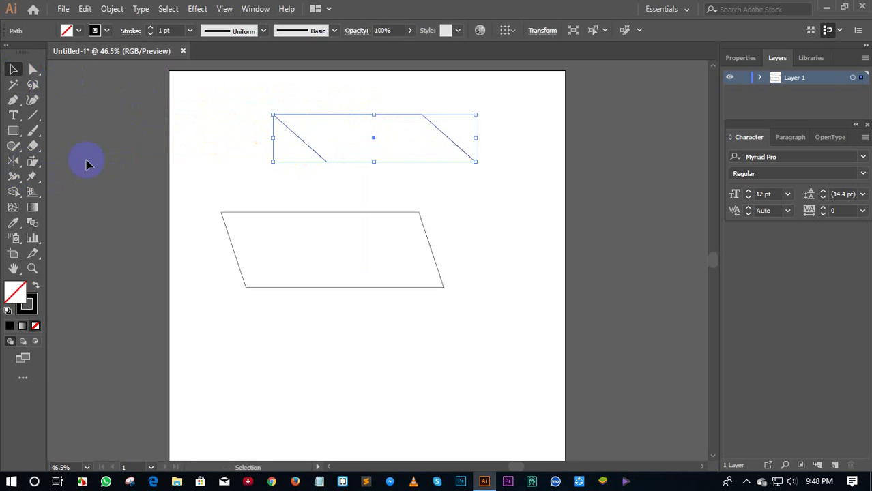
left_click(282, 137)
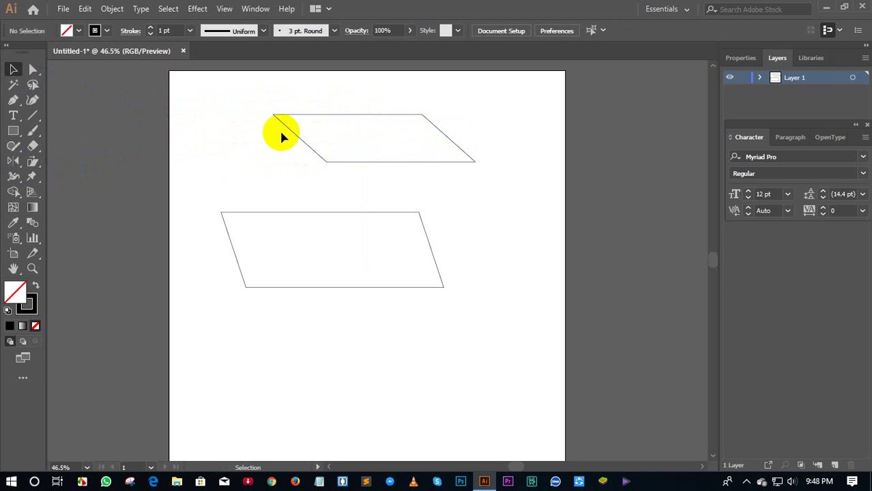
left_click_drag(292, 135, 266, 146)
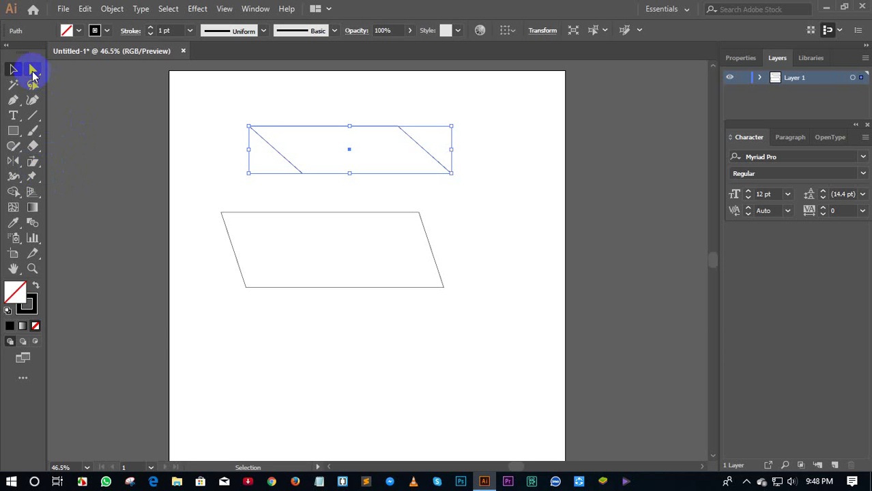
left_click(239, 96)
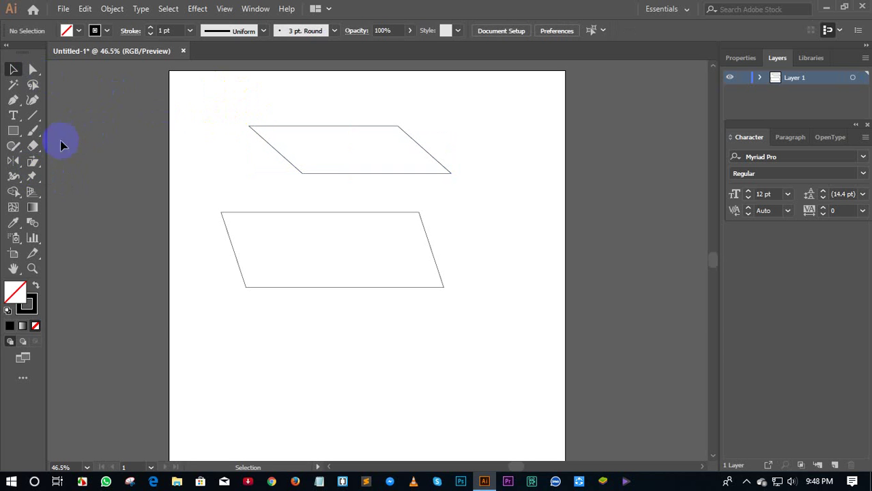
left_click(233, 138)
Select the top parallelogram's points with the Reshape tool and delete it
left_click_drag(32, 162, 86, 194)
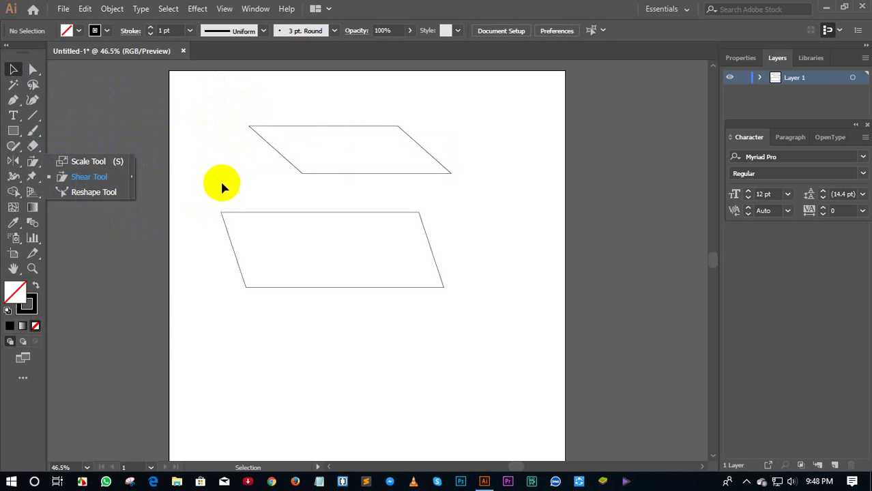
left_click_drag(274, 149, 296, 107)
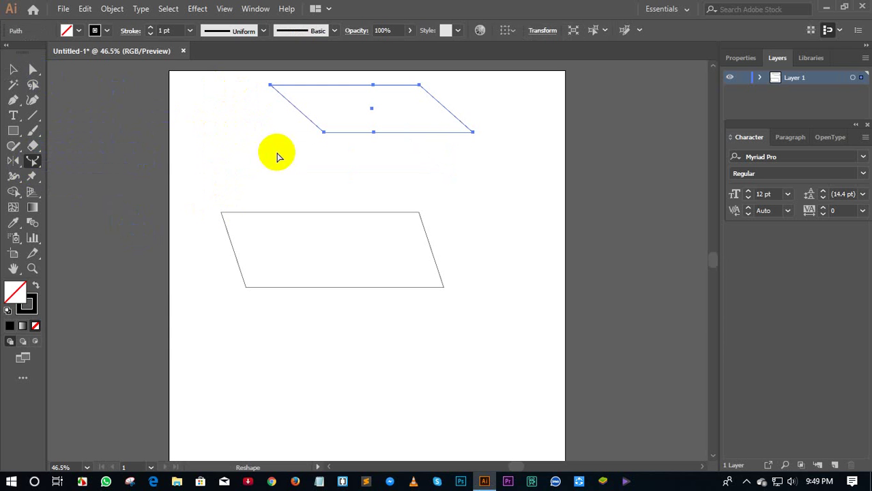
left_click(40, 161)
left_click_drag(231, 78, 346, 253)
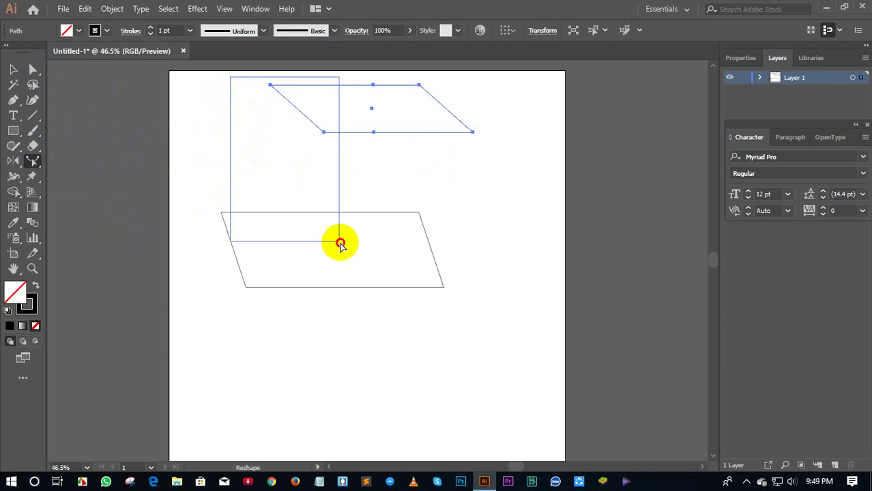
key("Delete")
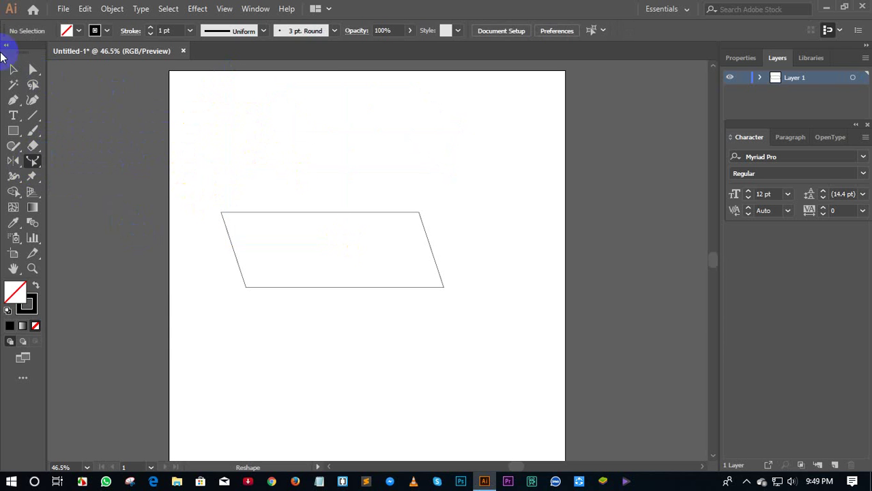
Marquee-select the lower parallelogram and delete it
left_click(14, 69)
left_click_drag(281, 199, 331, 293)
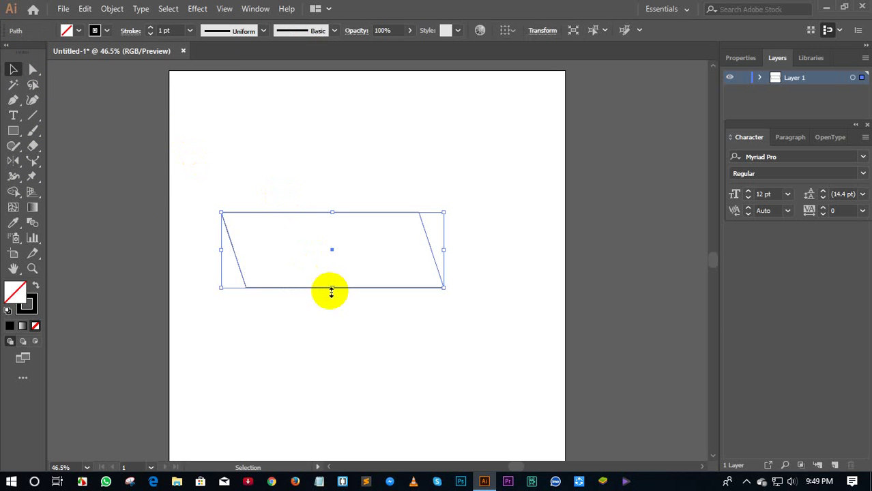
key("Delete")
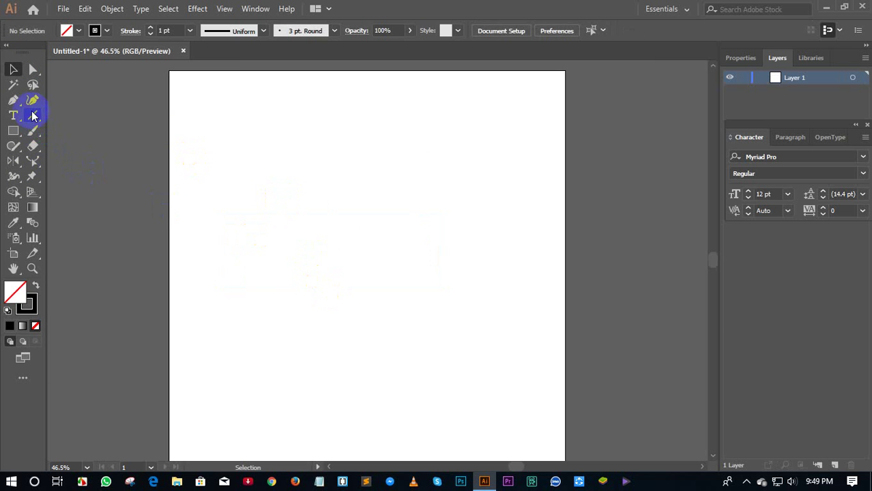
Draw a slanted line across the artboard, then delete it
left_click(33, 116)
mouse_move(228, 183)
left_mouse_down()
mouse_move(485, 210)
mouse_move(529, 197)
left_mouse_up()
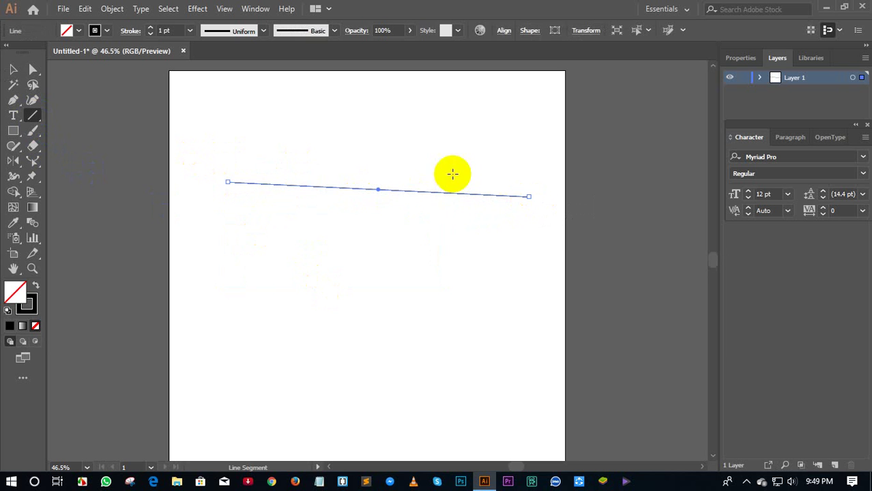
left_click(13, 69)
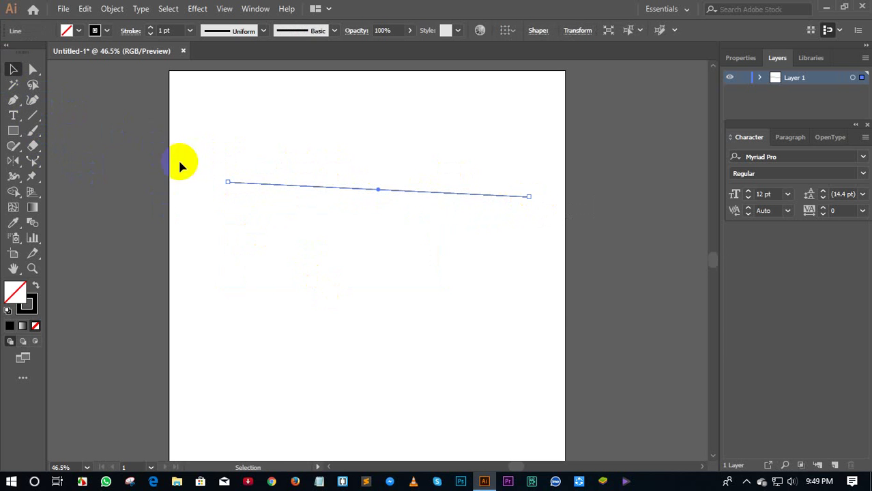
key("Delete")
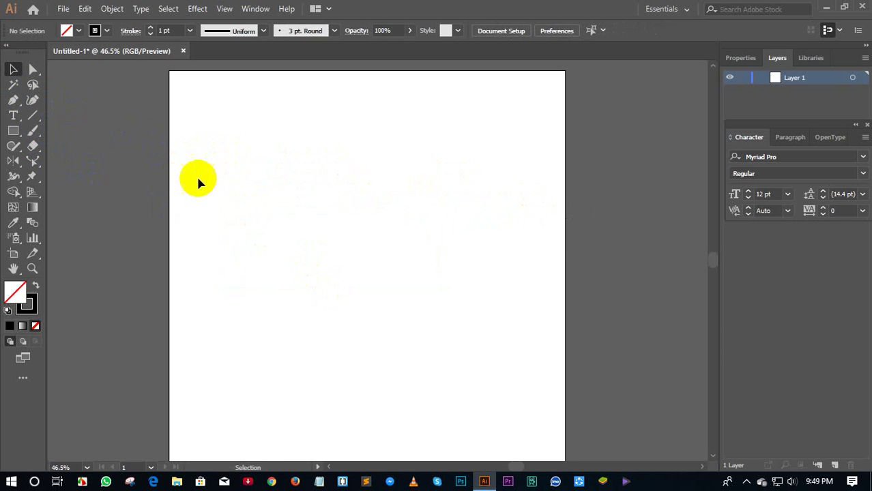
Draw a straight horizontal line across the upper middle of the artboard and pick the Reshape tool
left_click(32, 116)
left_click_drag(249, 236, 503, 244)
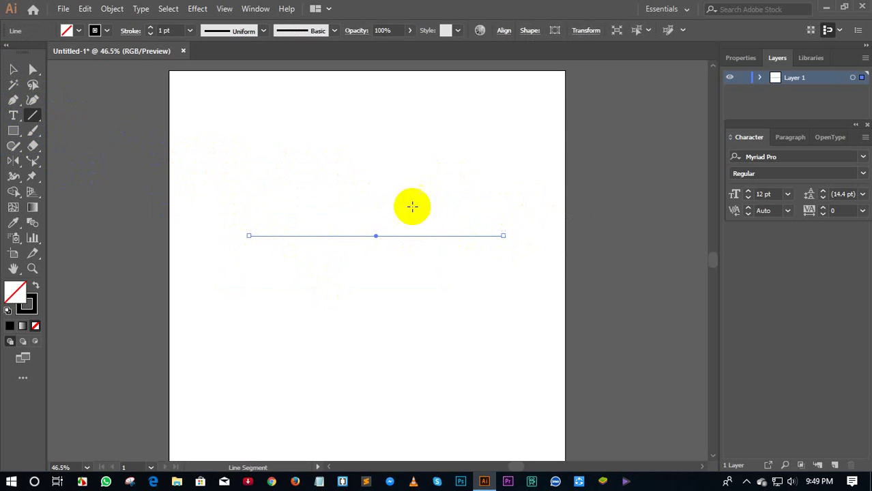
left_click(28, 159)
left_click(68, 192)
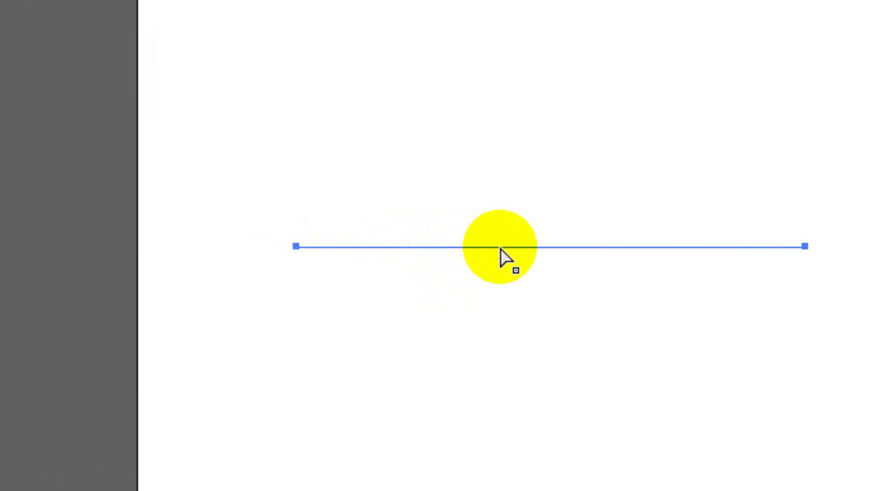
With the Reshape tool, pull the line's middle down and its left part up into an S-curve
left_click_drag(500, 250, 519, 339)
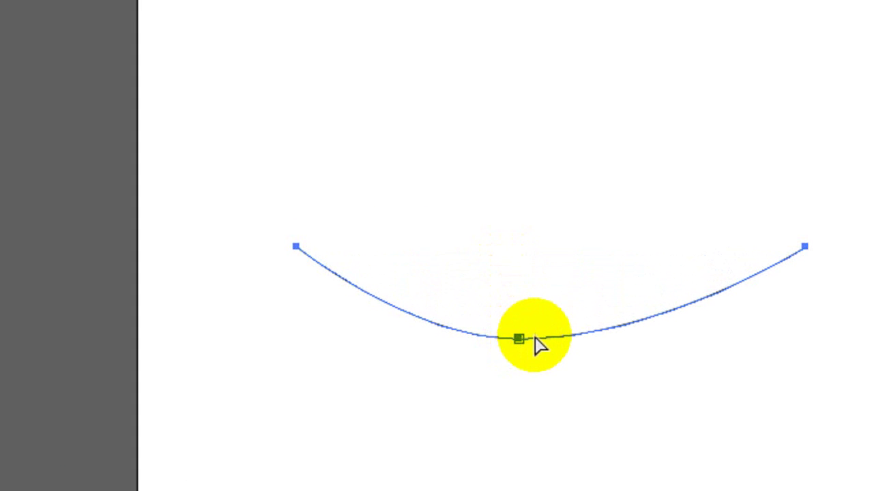
left_click_drag(578, 335, 599, 361)
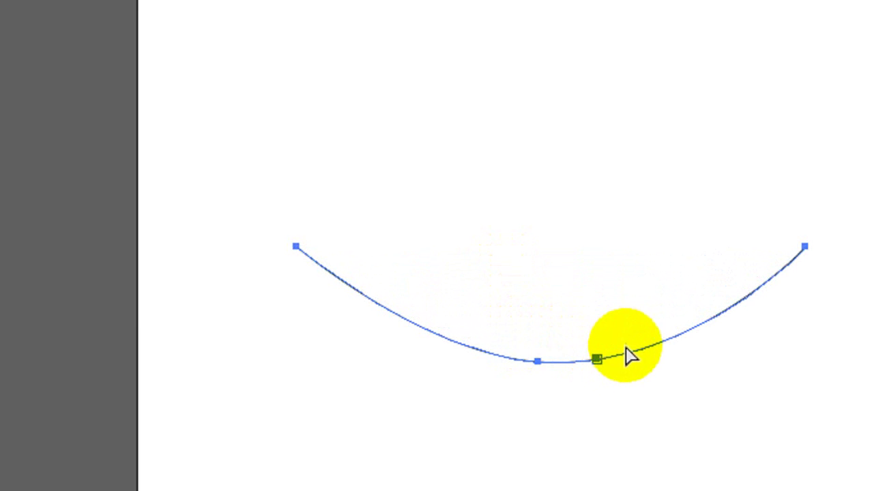
left_click_drag(661, 357, 662, 364)
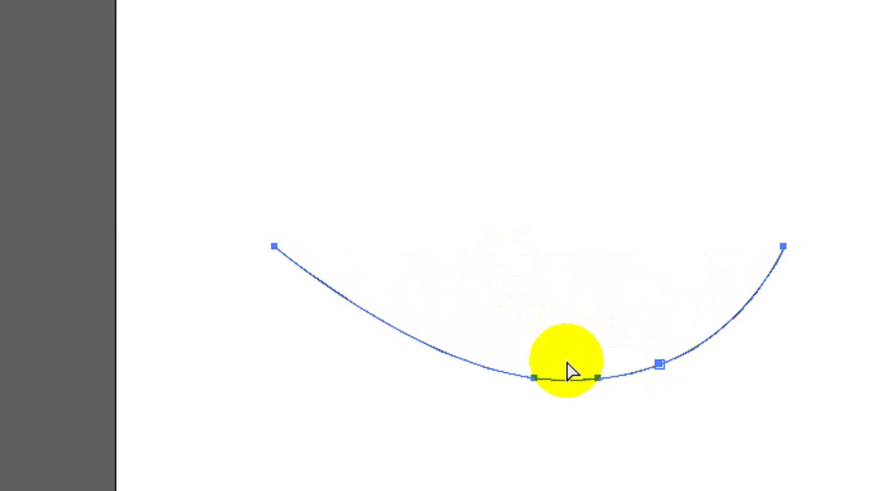
left_click_drag(462, 370, 450, 379)
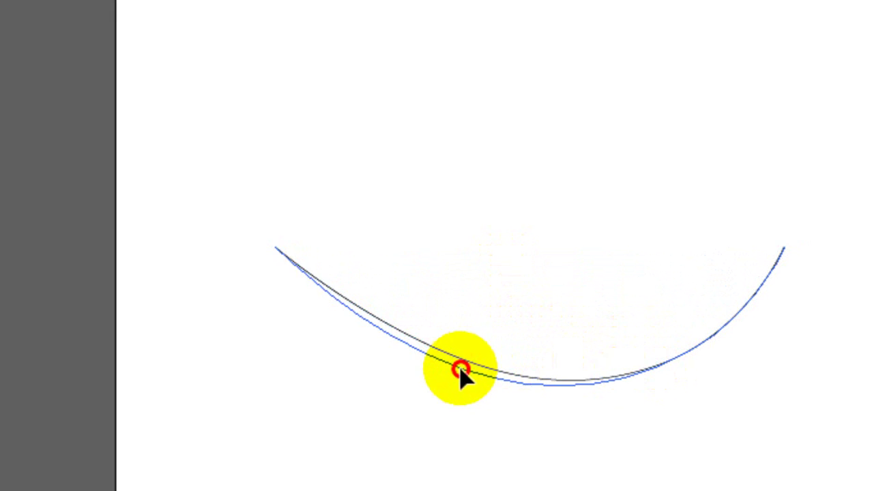
left_click(409, 356)
left_click(273, 242)
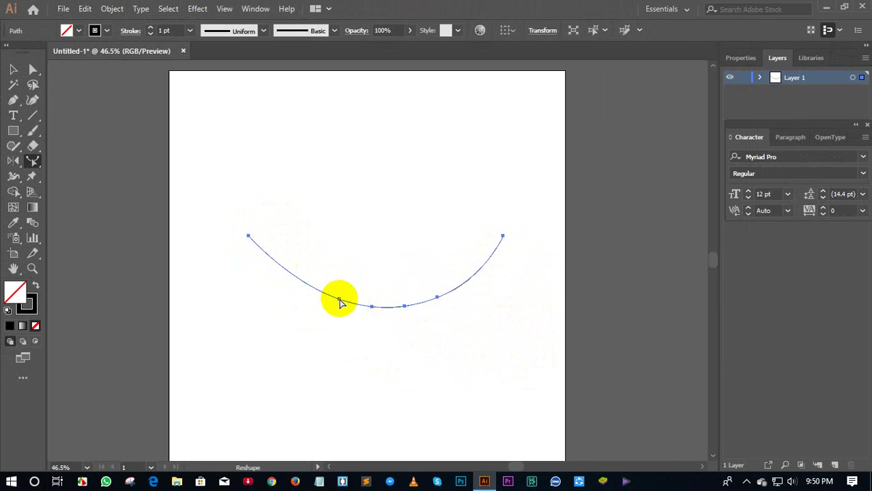
left_click_drag(339, 298, 345, 215)
left_click(13, 69)
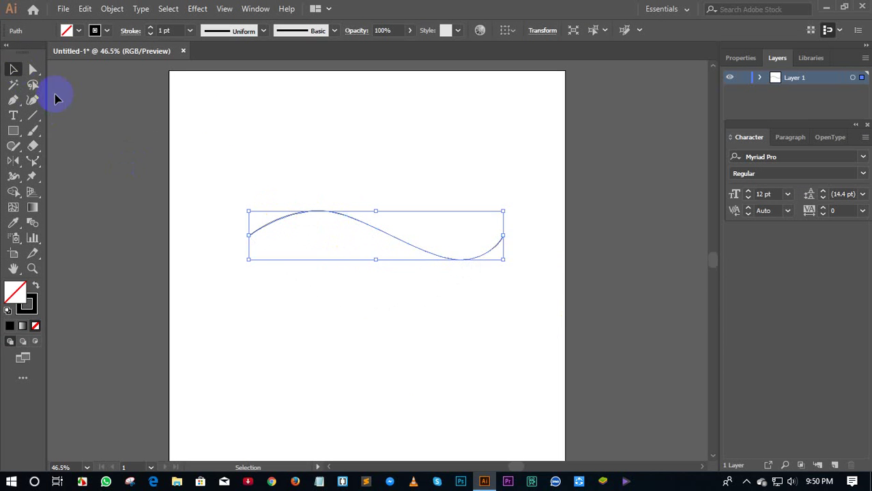
Select the wave path, set its stroke weight to 22 pt, and give it Round Caps
left_click(297, 145)
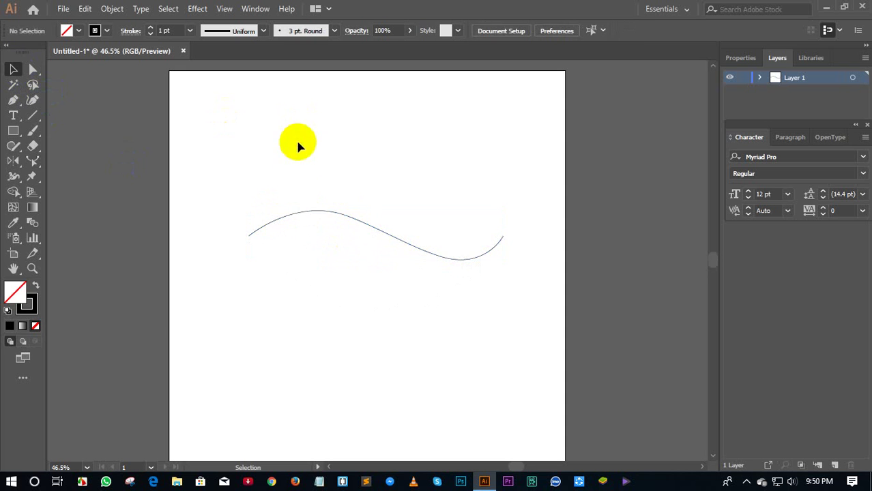
left_click(371, 236)
left_click(165, 31)
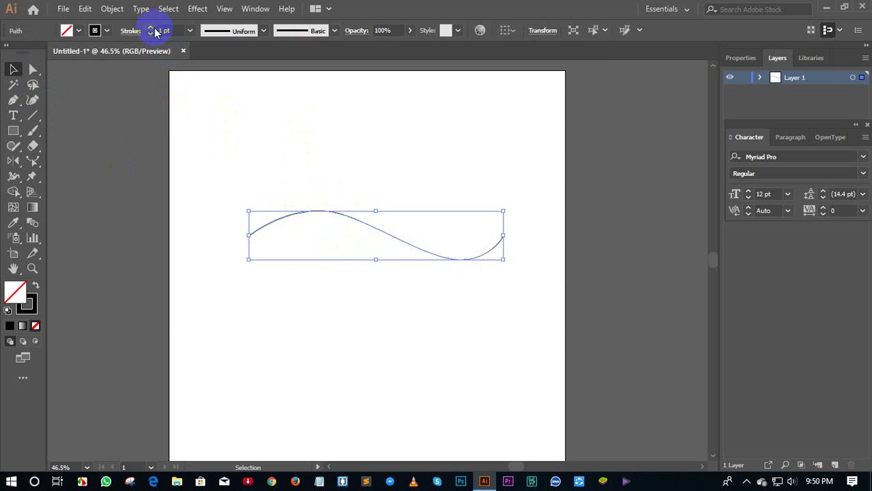
left_click(151, 28)
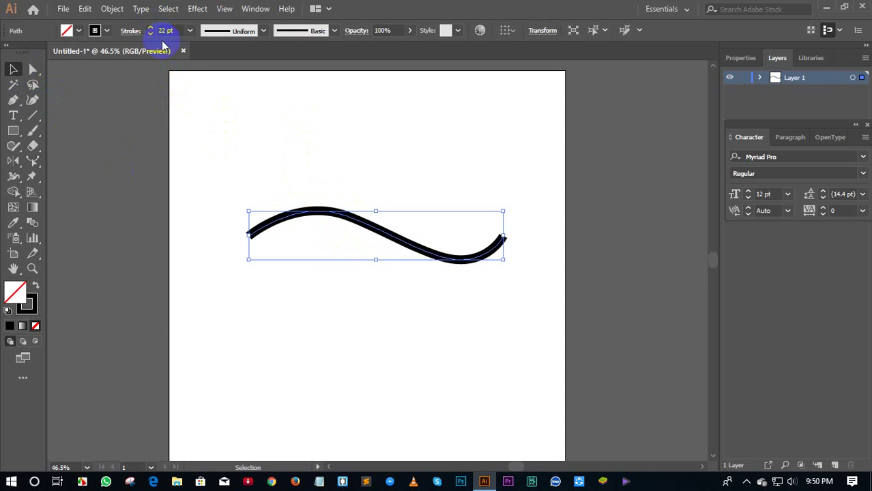
left_click(124, 30)
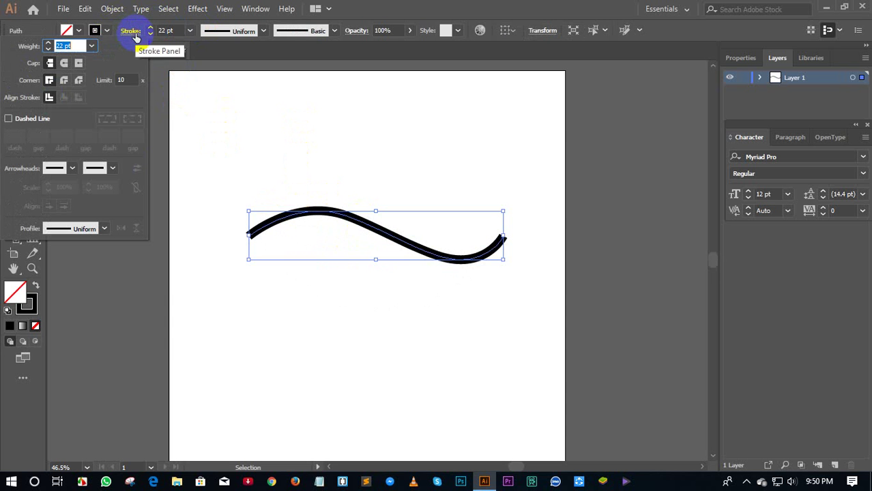
left_click(64, 64)
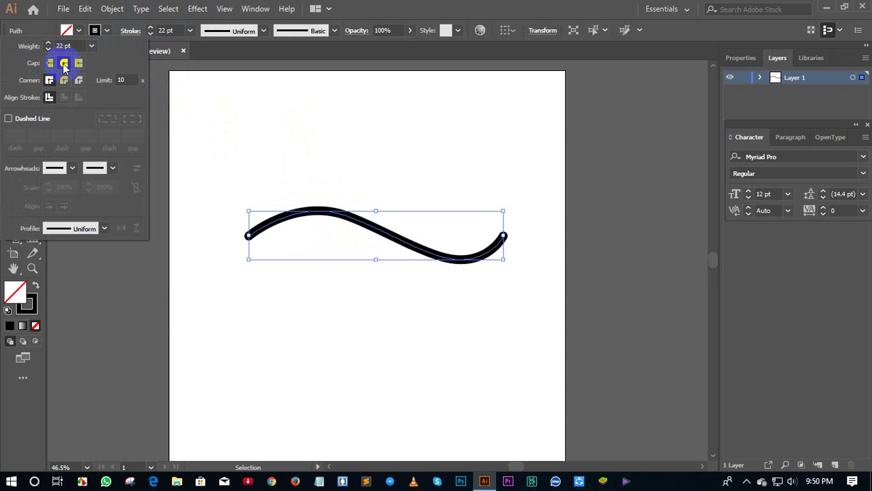
left_click(241, 93)
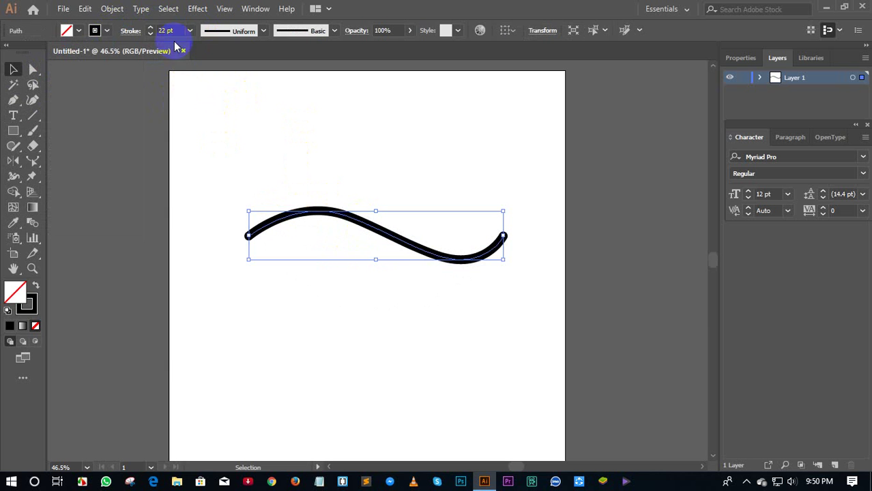
Increase the wave's stroke to 27 pt and color it red from the stroke swatches
left_click(151, 28)
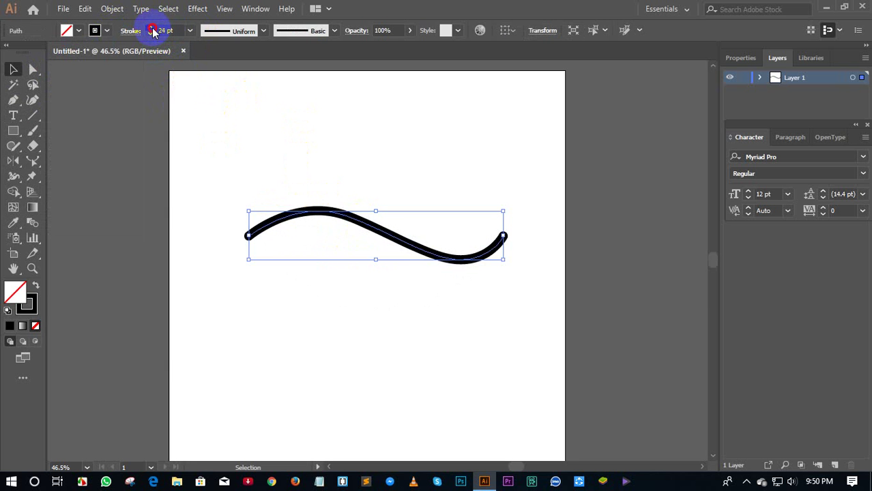
left_click(93, 34)
left_click(96, 54)
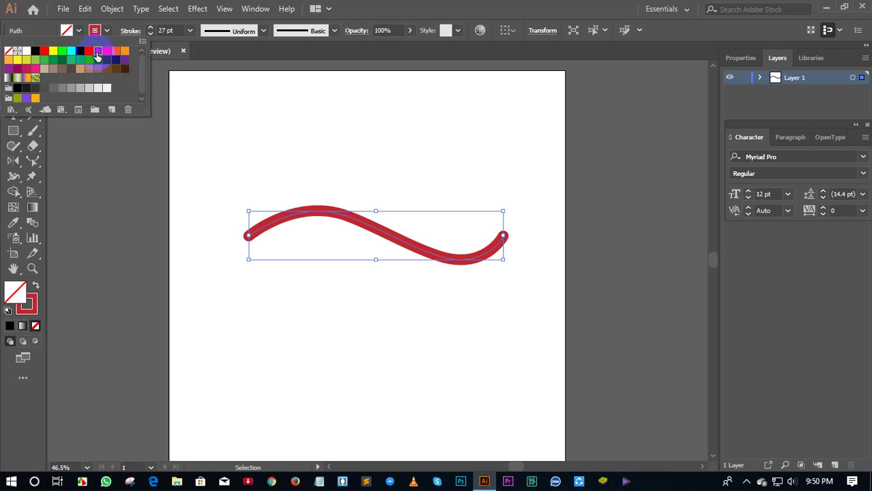
left_click(195, 91)
left_click(195, 91)
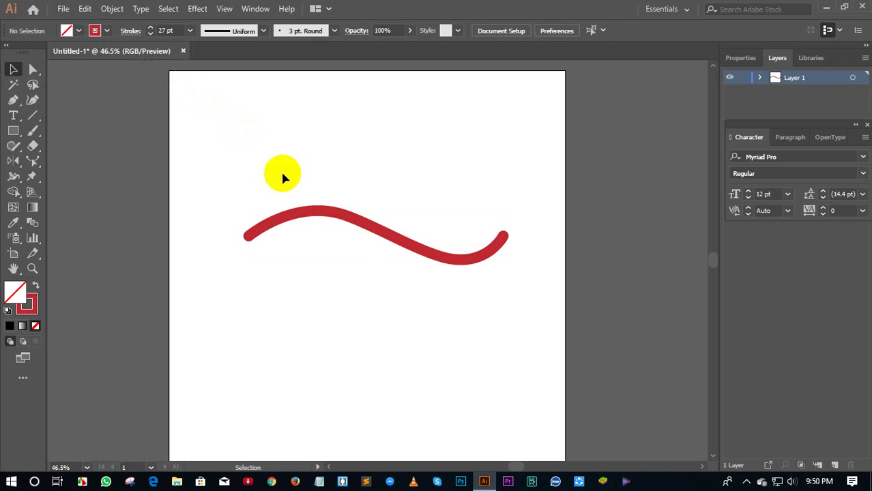
Make the red wave's stroke 51 pt, then marquee-select it and drag it up-left
left_click(318, 216)
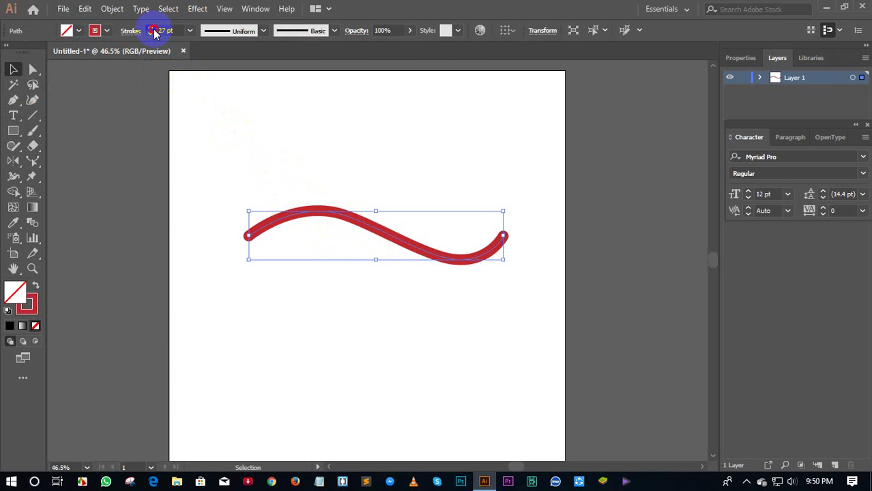
left_click(151, 28)
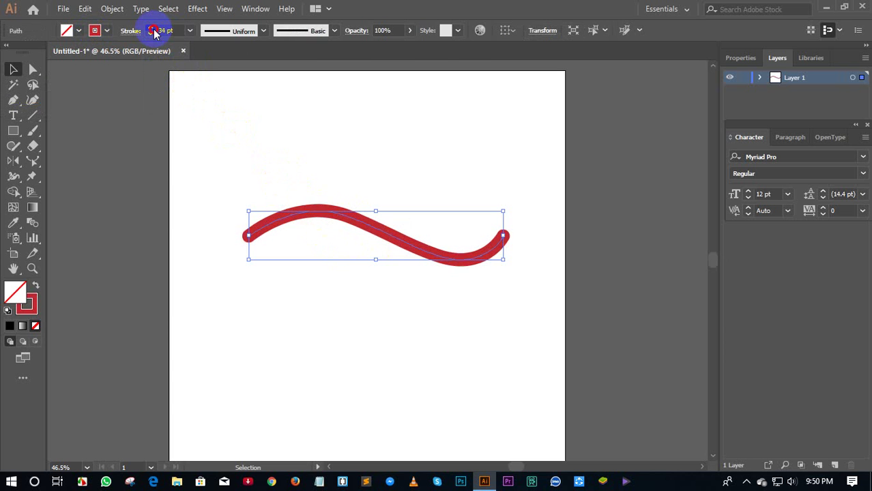
left_click(288, 129)
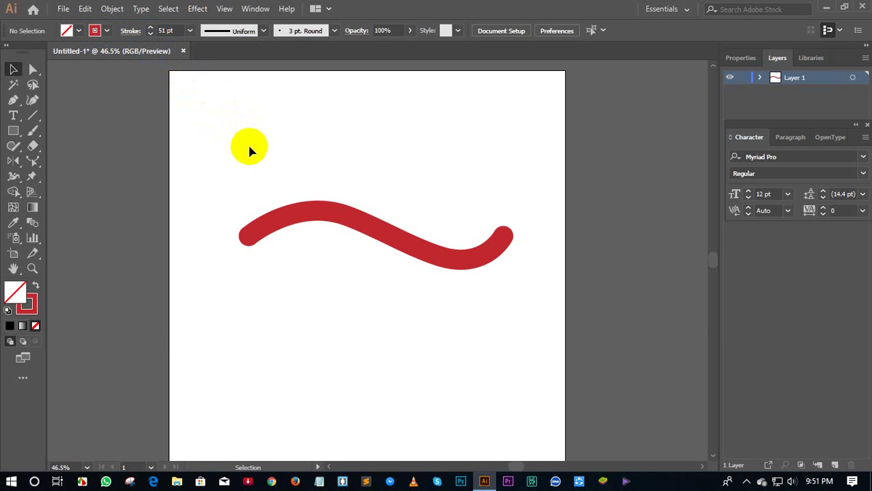
mouse_move(238, 207)
left_mouse_down()
mouse_move(290, 273)
mouse_move(249, 231)
left_mouse_up()
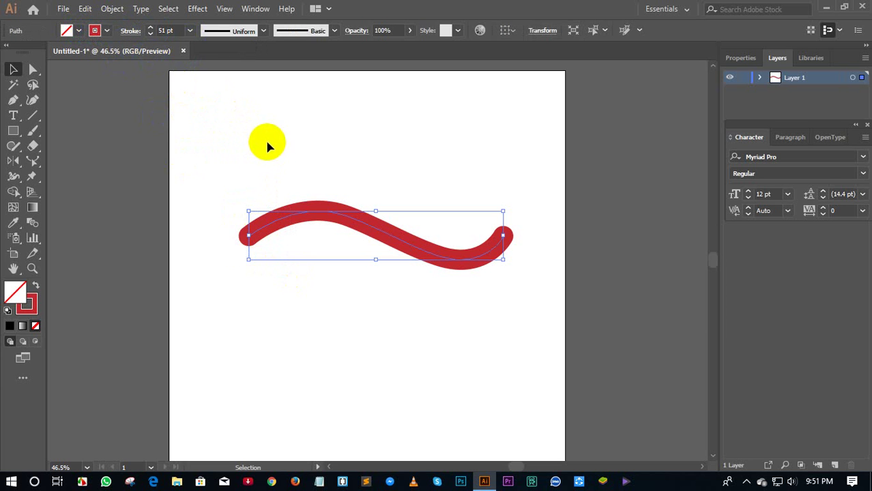
left_click_drag(319, 216, 304, 183)
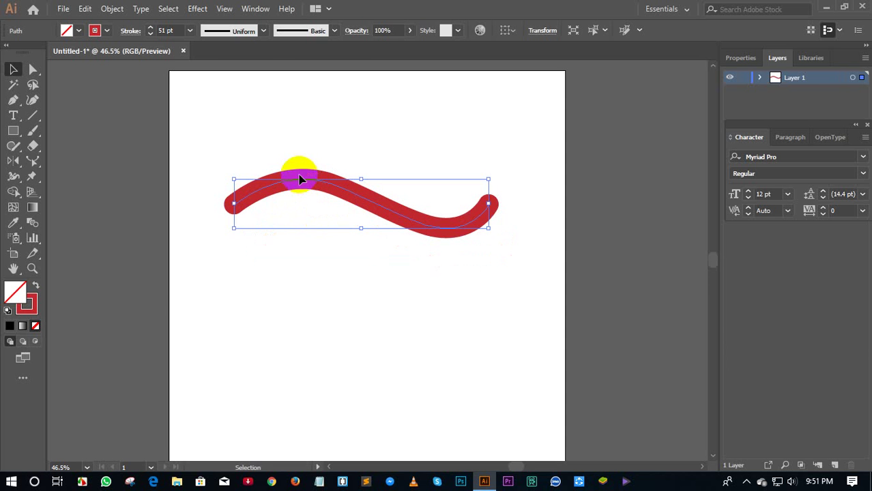
Expand the wave's stroke with Object > Expand, keeping Fill and Stroke checked
left_click(114, 9)
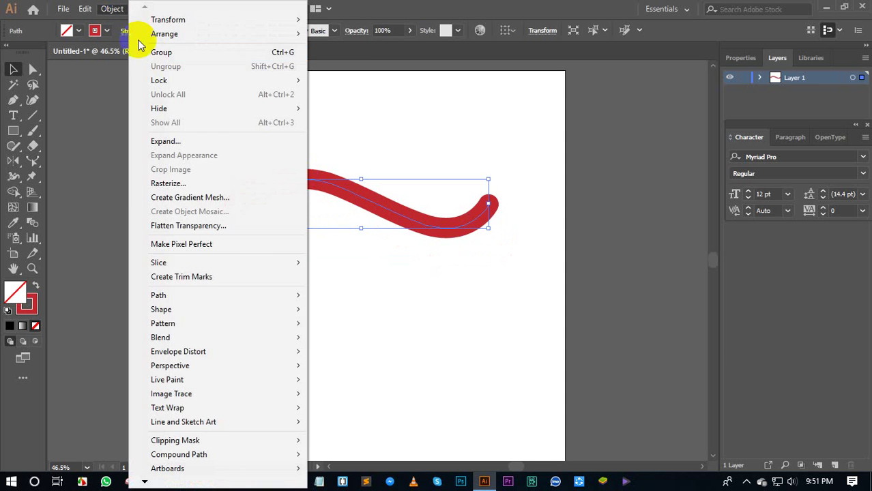
left_click(179, 141)
left_click(400, 318)
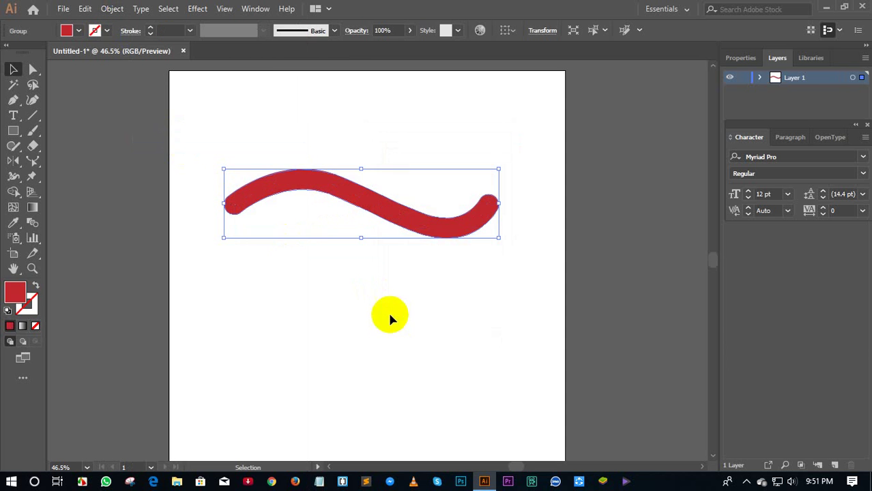
Nudge the expanded red wave shape slightly down and deselect it
left_click(357, 300)
left_click_drag(331, 191, 337, 208)
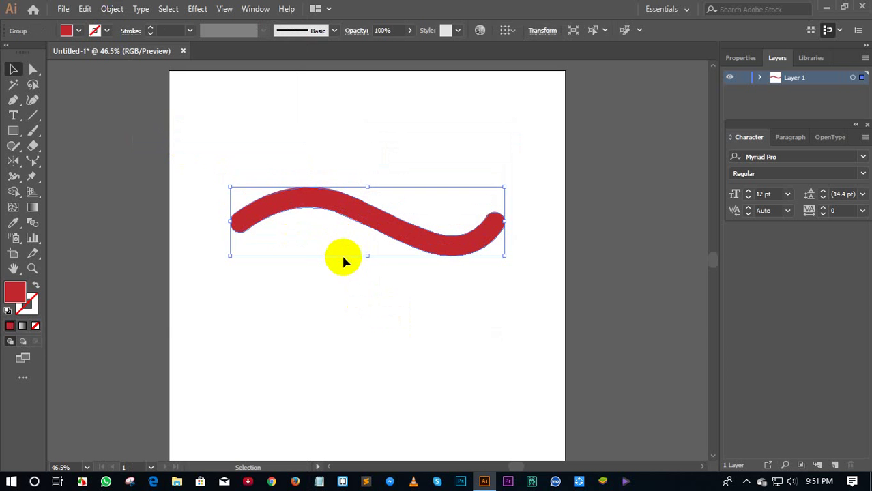
left_click(343, 259)
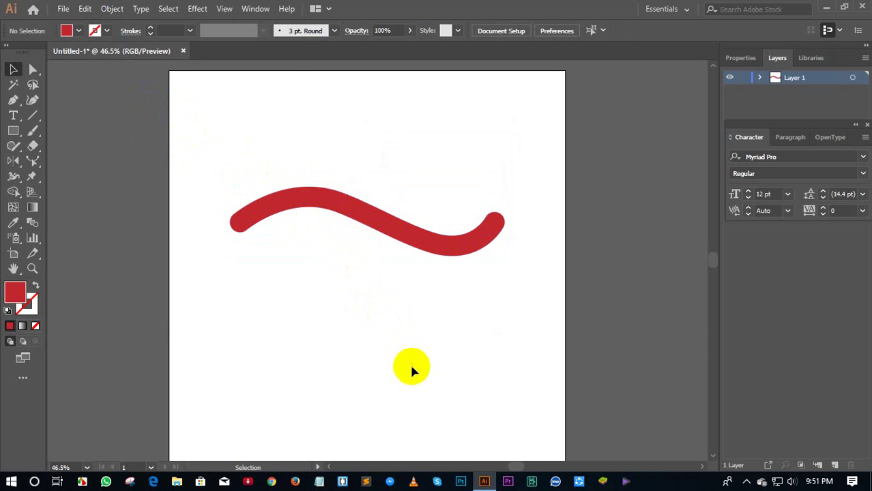
left_click(824, 7)
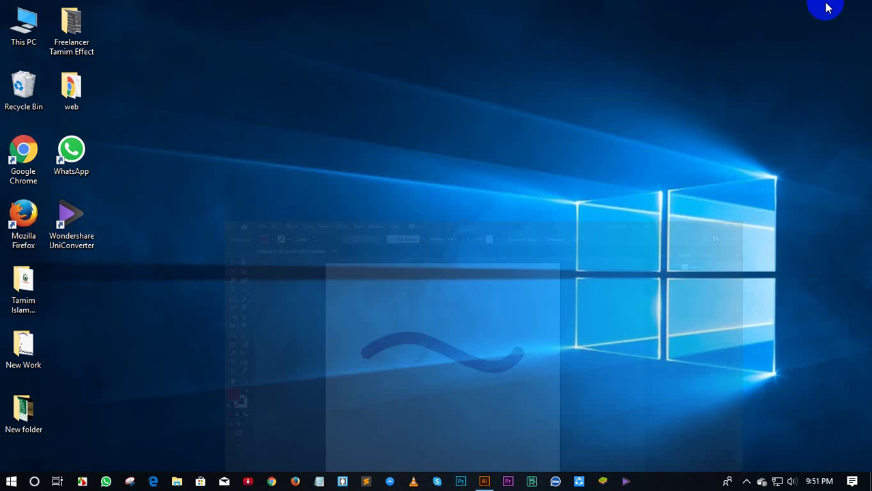